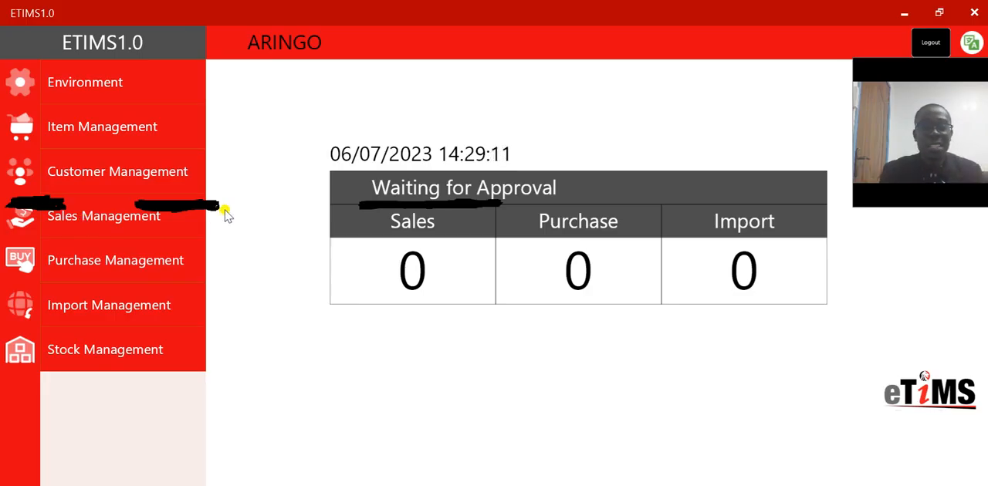
Switch the interface language to Swahili using the Kenyan option, and return it to English
{"action": "left_click", "coordinate": [974, 45]}
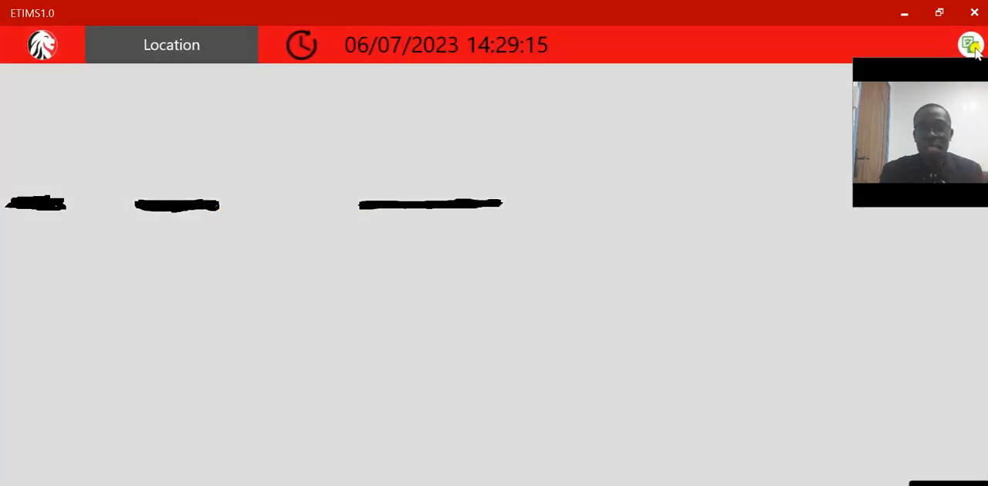
{"action": "left_click", "coordinate": [972, 46]}
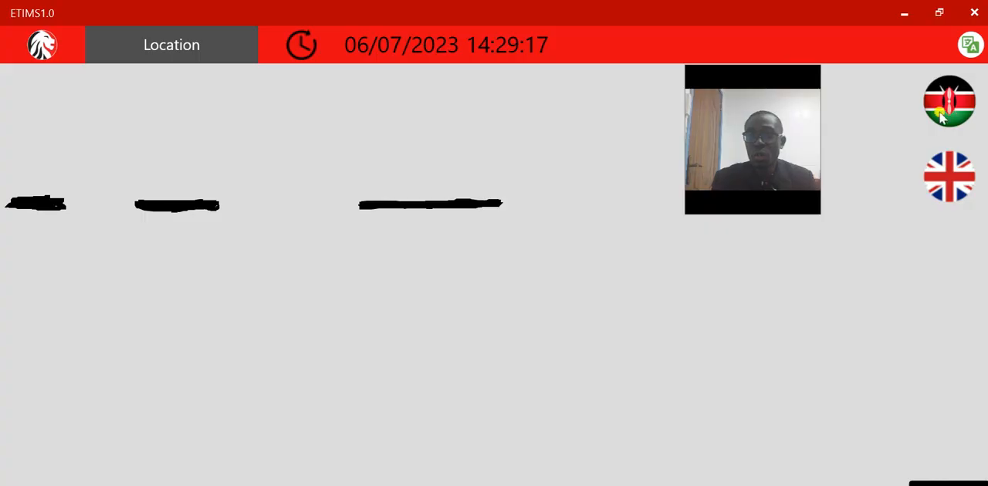
{"action": "left_click", "coordinate": [952, 112]}
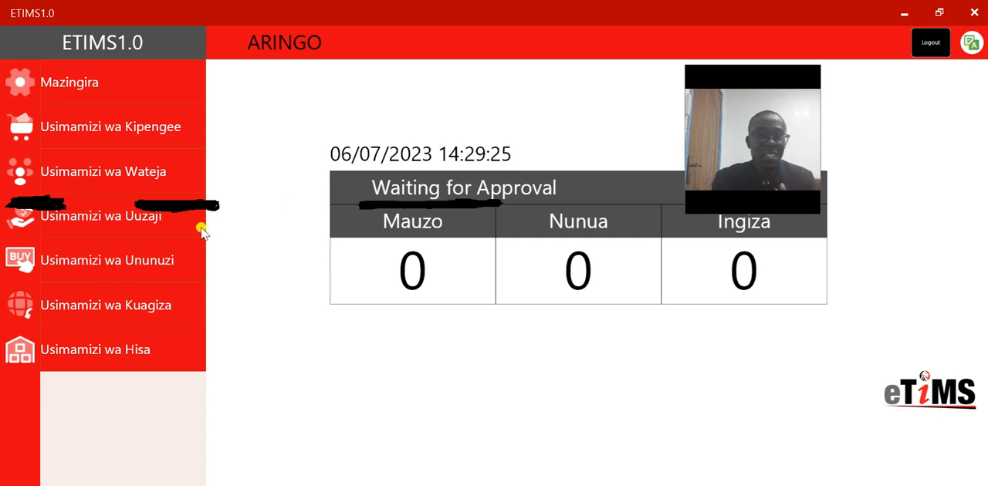
{"action": "left_click", "coordinate": [974, 45]}
{"action": "left_click", "coordinate": [951, 179]}
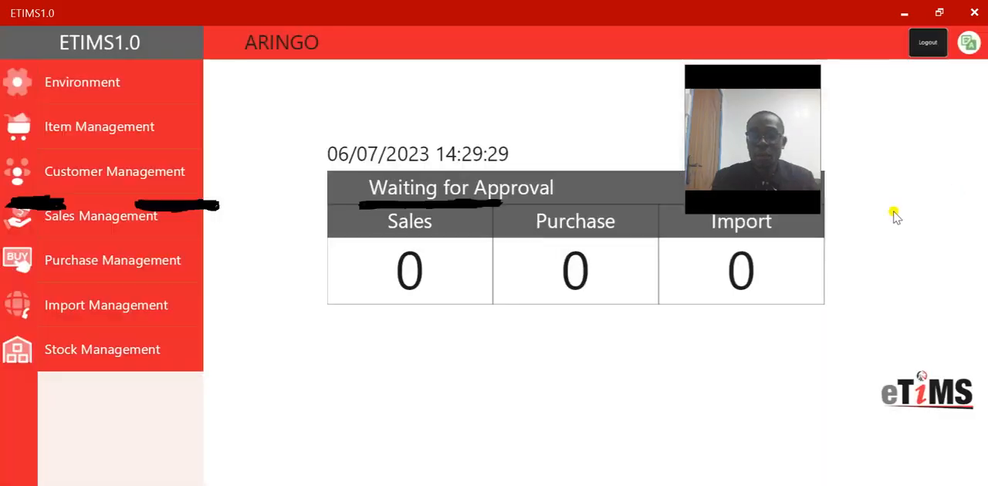
{"action": "left_click", "coordinate": [105, 218]}
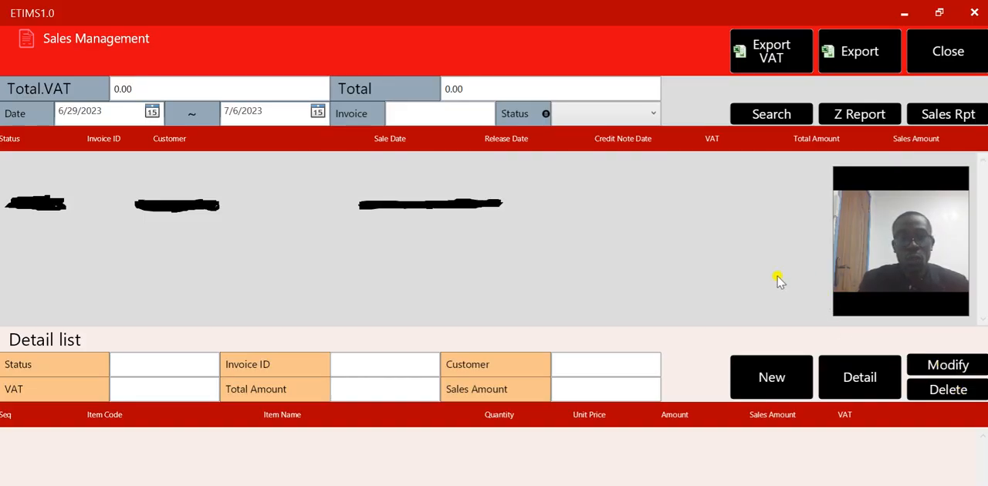
{"action": "left_click", "coordinate": [767, 379]}
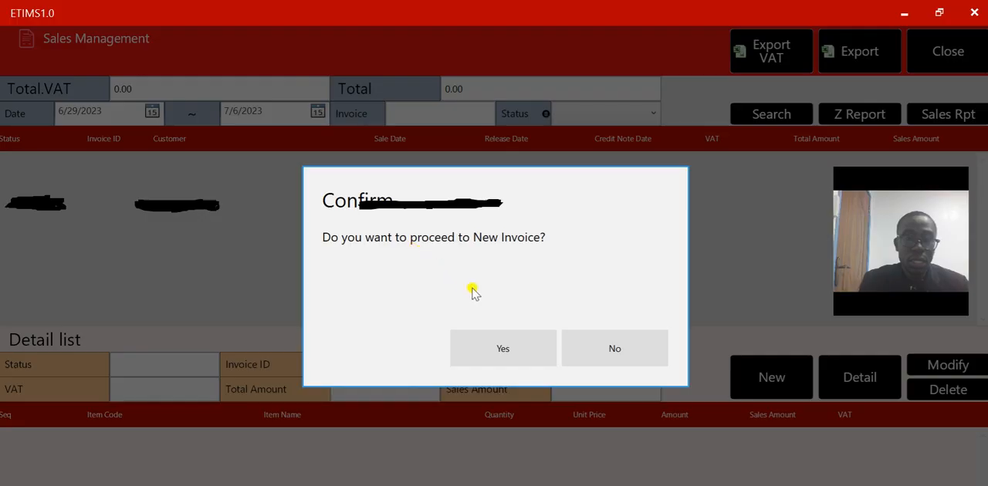
{"action": "left_click", "coordinate": [500, 345]}
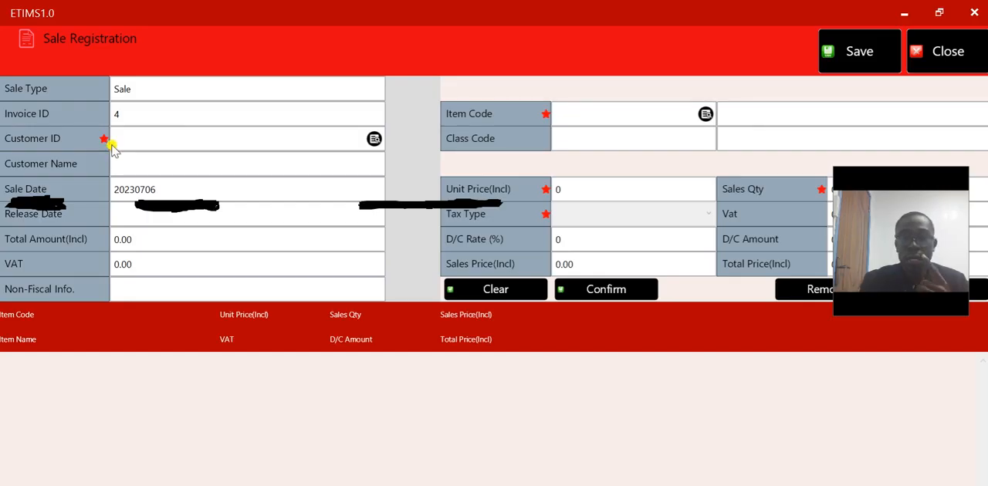
{"action": "left_click", "coordinate": [954, 53]}
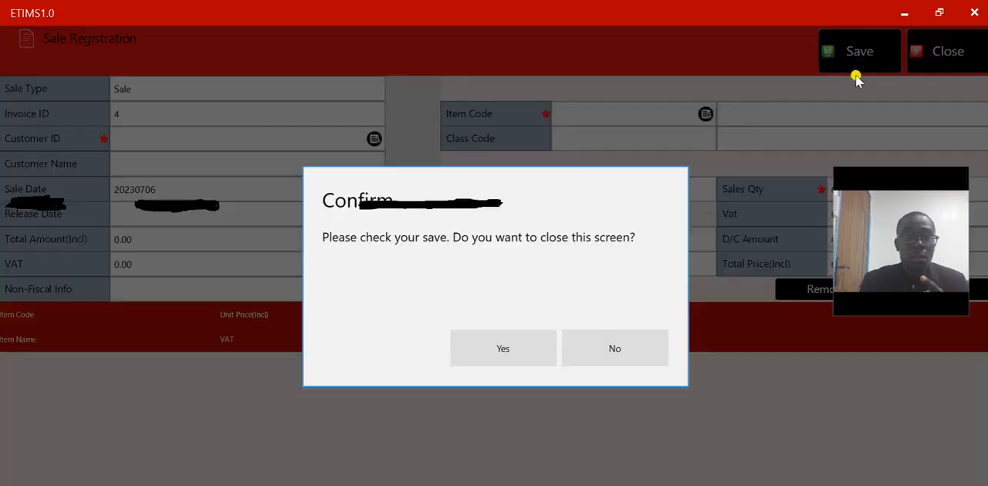
{"action": "left_click", "coordinate": [501, 344]}
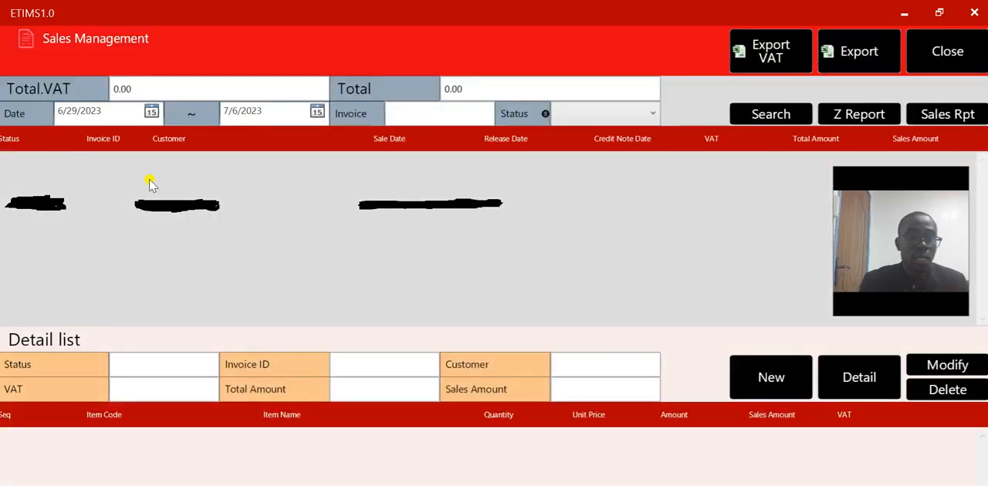
{"action": "left_click", "coordinate": [957, 62]}
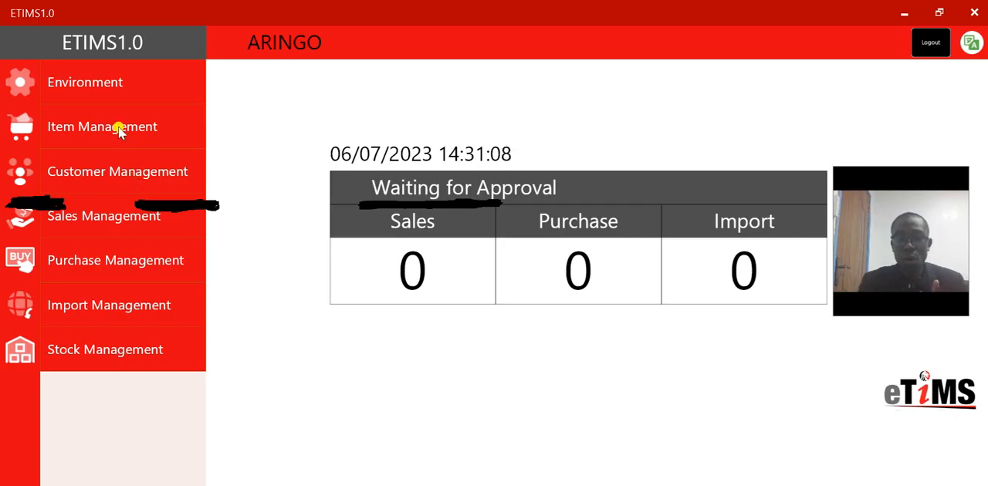
Start a new invoice in Sales Management and agree to proceed to its sale registration
{"action": "left_click", "coordinate": [114, 217]}
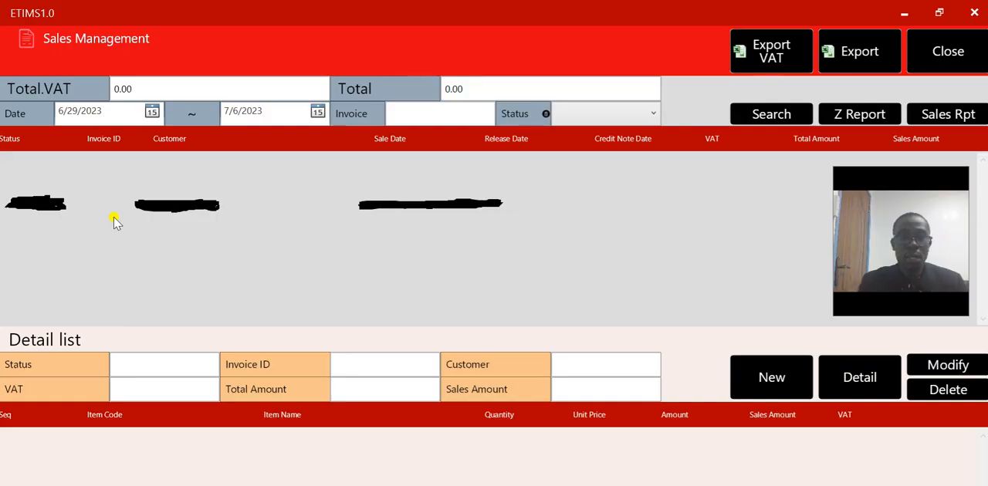
{"action": "left_click", "coordinate": [768, 378]}
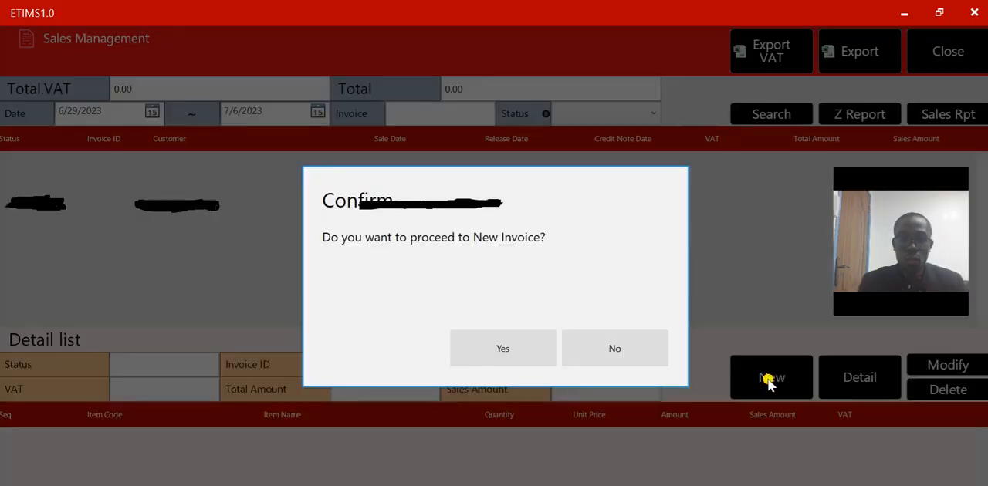
{"action": "left_click", "coordinate": [523, 349]}
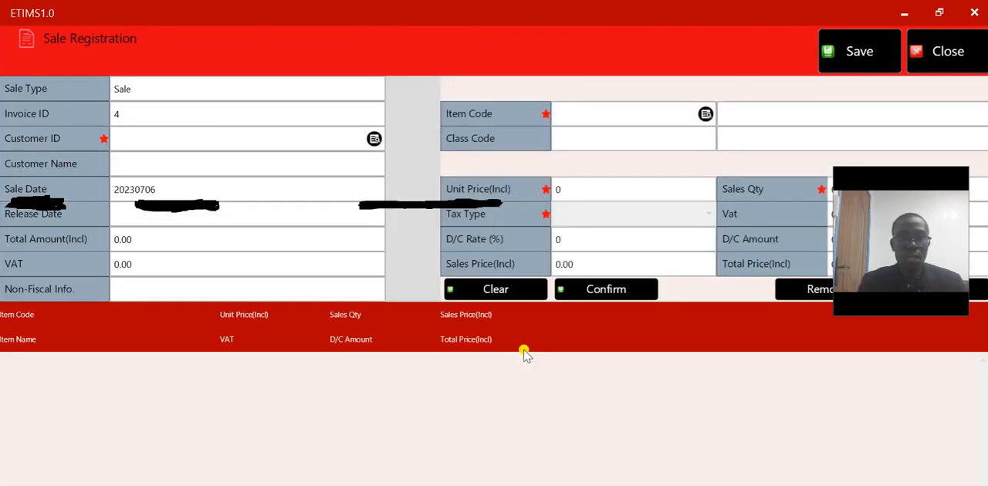
Look up the existing customers and assign ARILYD & ASSOCIATES to the invoice
{"action": "left_click", "coordinate": [374, 139]}
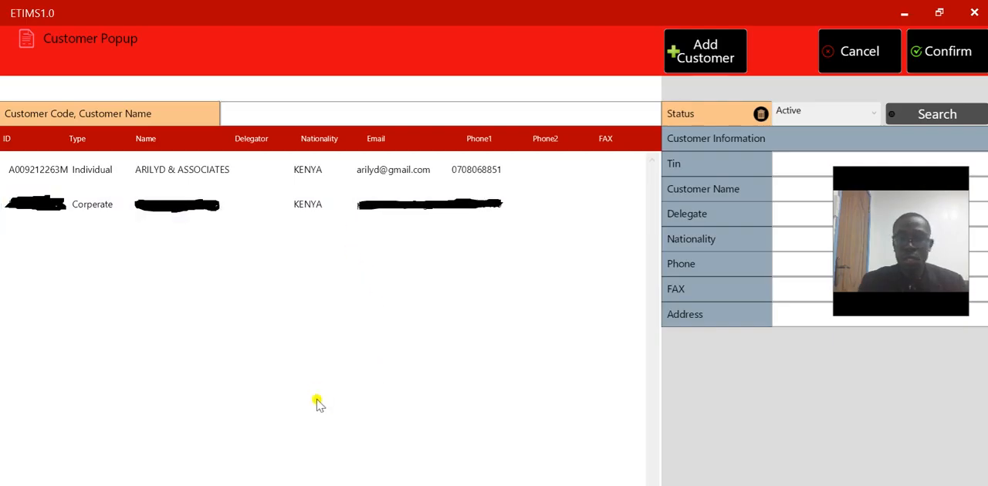
{"action": "left_click", "coordinate": [245, 176]}
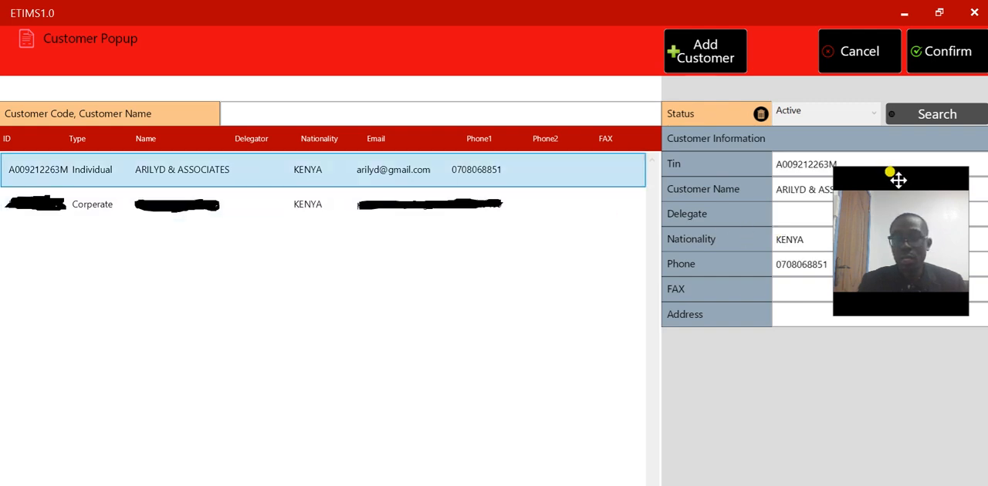
{"action": "left_click_drag", "start_coordinate": [897, 179], "coordinate": [935, 348]}
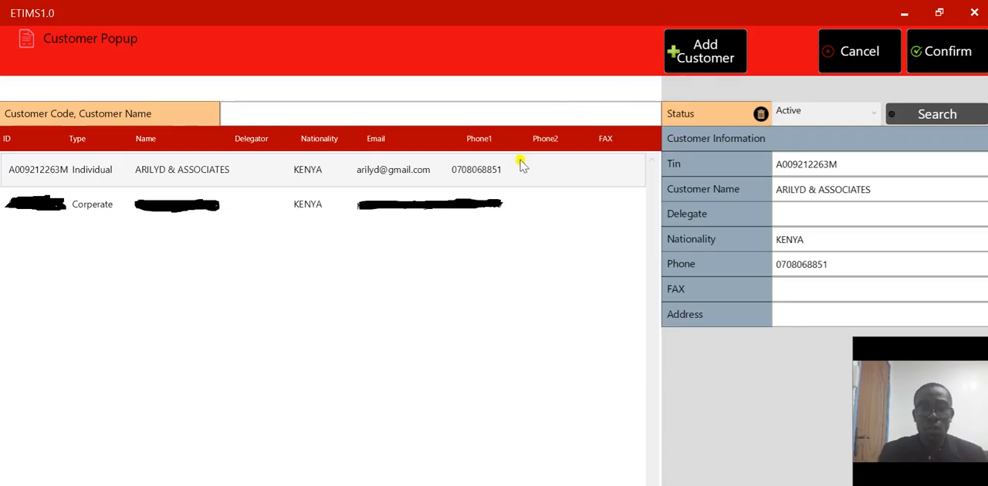
{"action": "left_click", "coordinate": [925, 57]}
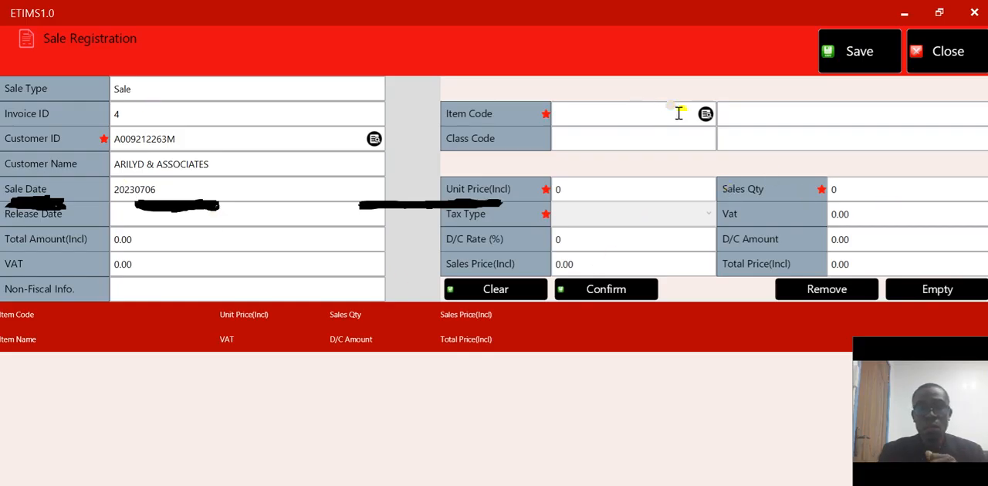
Look up the item list and choose Addressable Sounder with flasher as the item to sell
{"action": "left_click", "coordinate": [704, 116]}
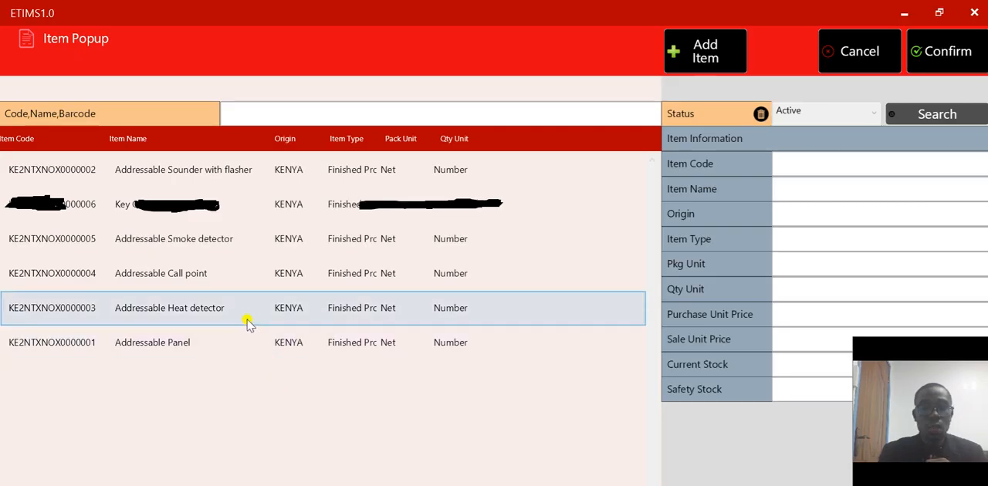
{"action": "left_click", "coordinate": [169, 179]}
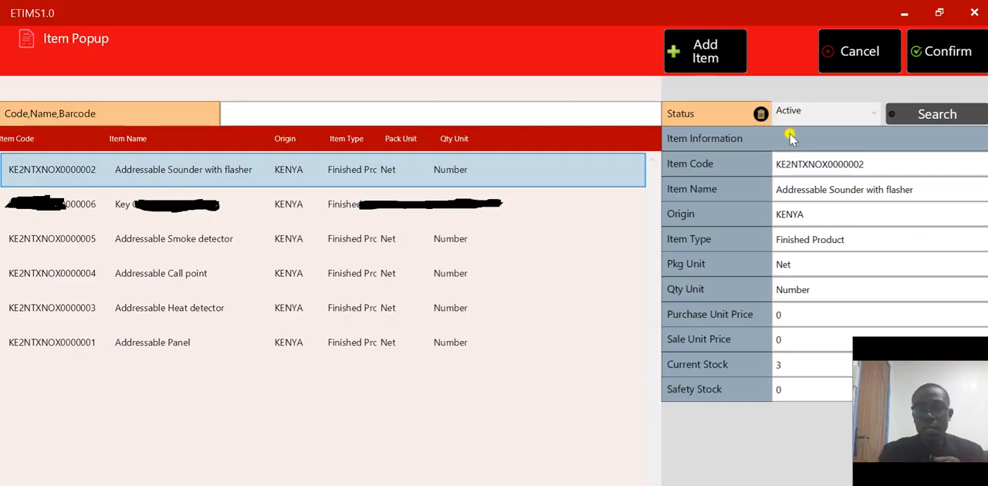
{"action": "left_click", "coordinate": [939, 64]}
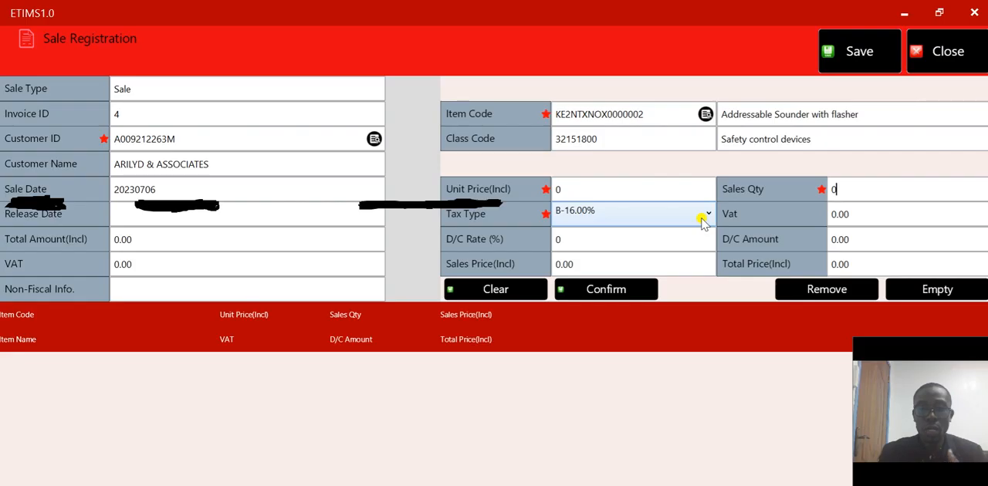
Enter unit price 100, sales quantity 1 and tax type B-16.00% for the sounder, and add it to the invoice
{"action": "left_click", "coordinate": [599, 191]}
{"action": "key", "text": "BackSpace"}
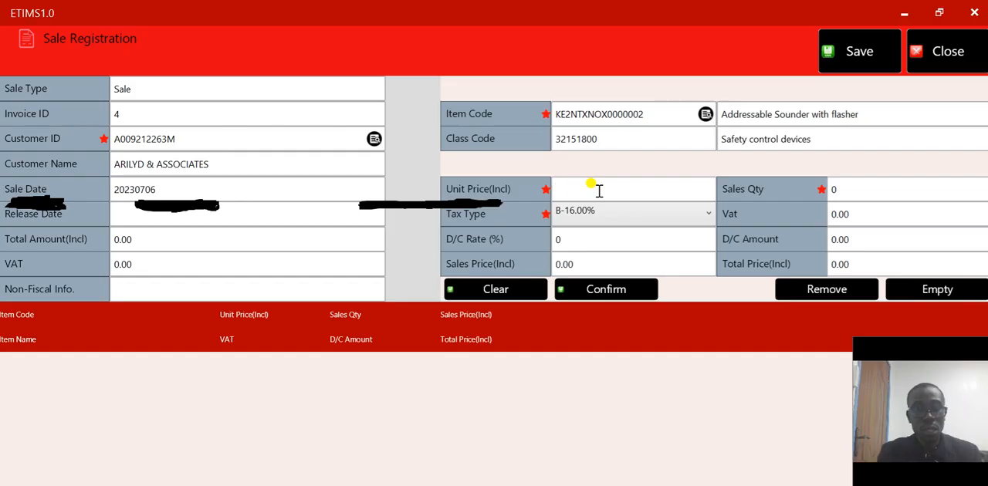
{"action": "type", "text": "100"}
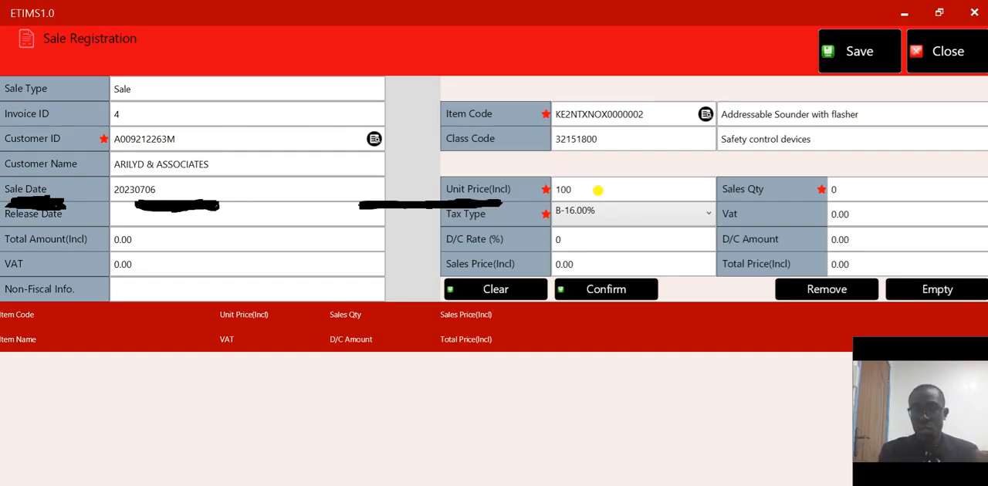
{"action": "left_click", "coordinate": [859, 187]}
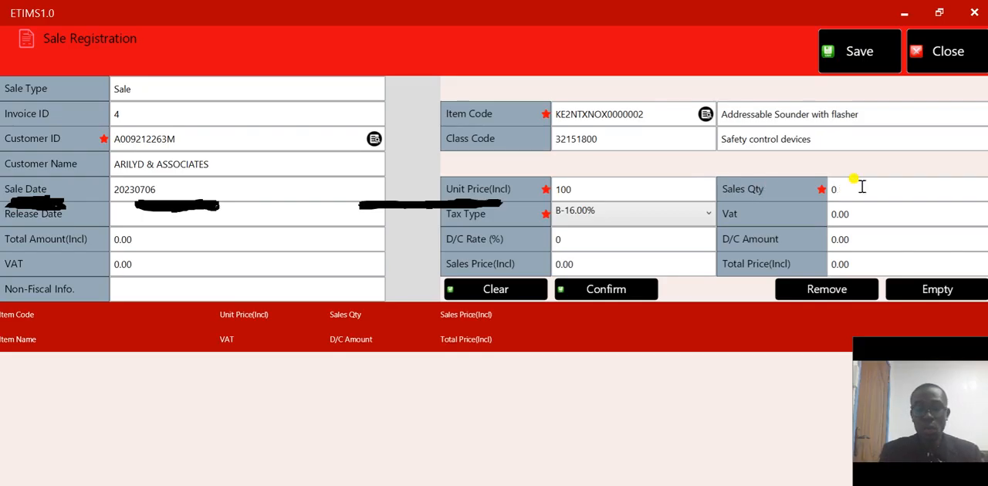
{"action": "key", "text": "BackSpace"}
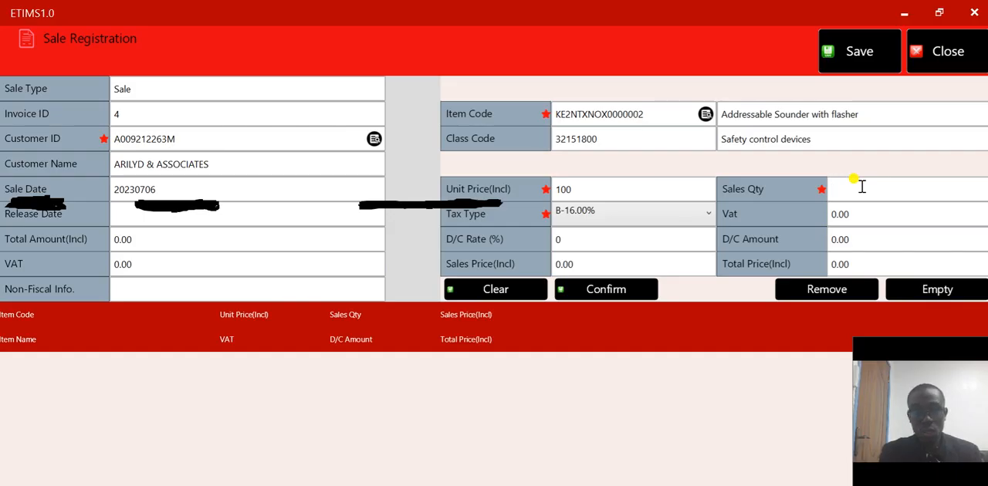
{"action": "type", "text": "1"}
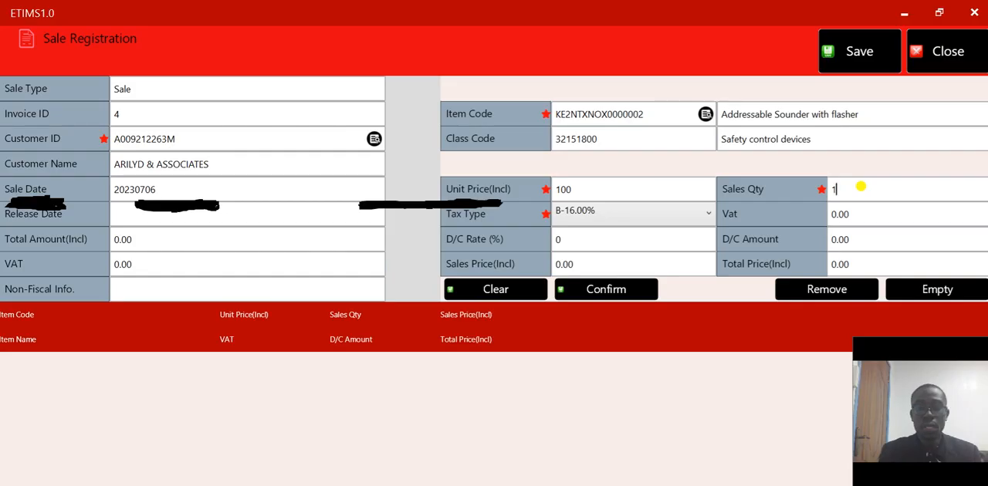
{"action": "left_click", "coordinate": [707, 217]}
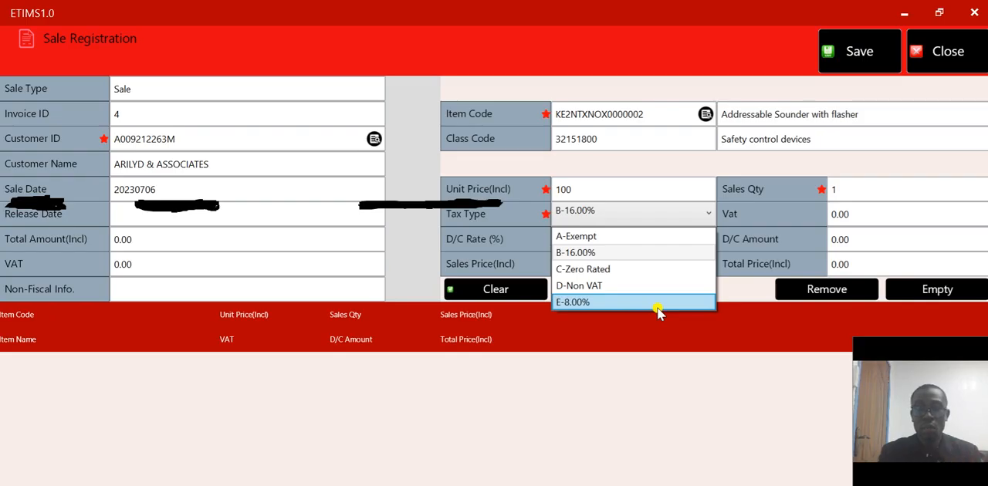
{"action": "left_click", "coordinate": [635, 255]}
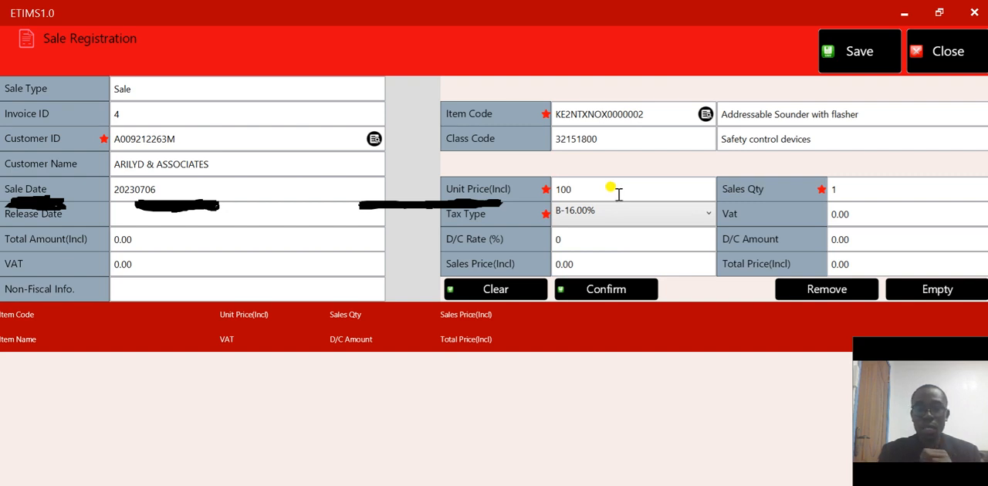
{"action": "left_click", "coordinate": [610, 290]}
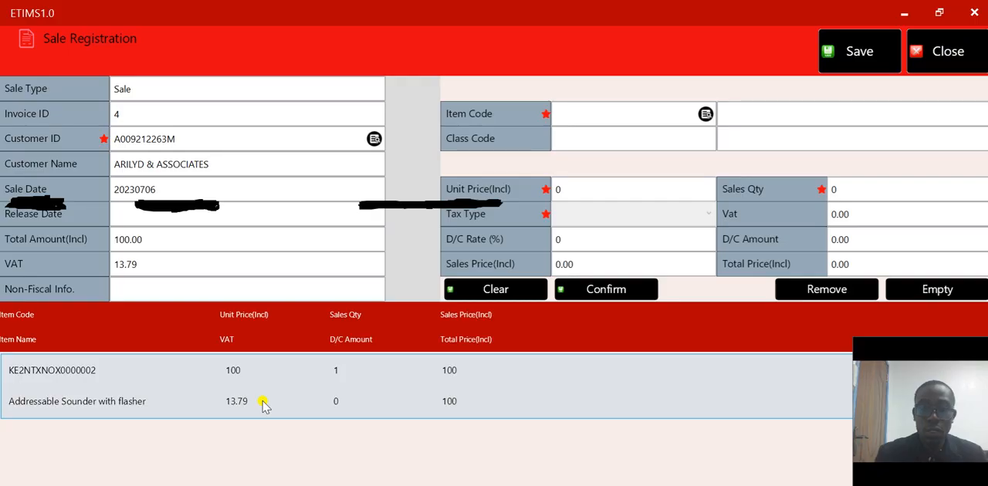
Look up the item list again and choose Addressable Smoke detector as the second item
{"action": "left_click", "coordinate": [705, 114]}
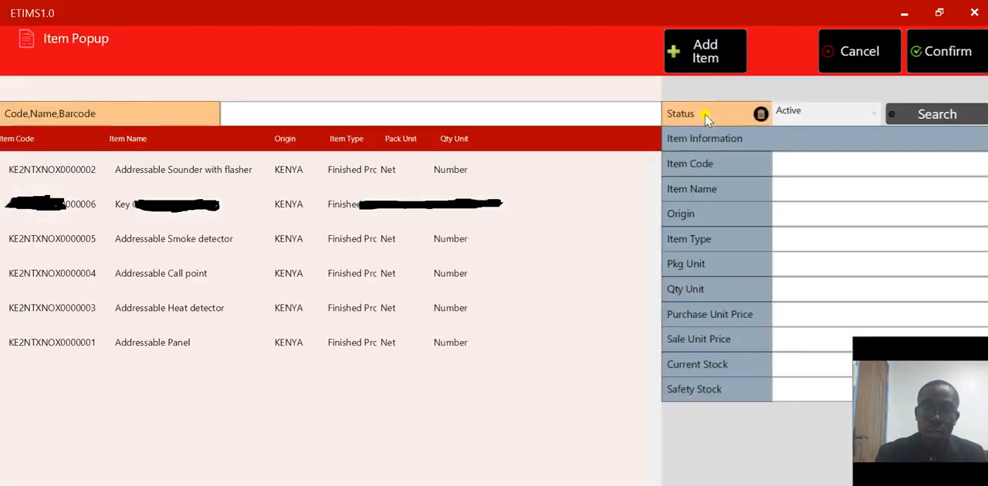
{"action": "left_click", "coordinate": [284, 237]}
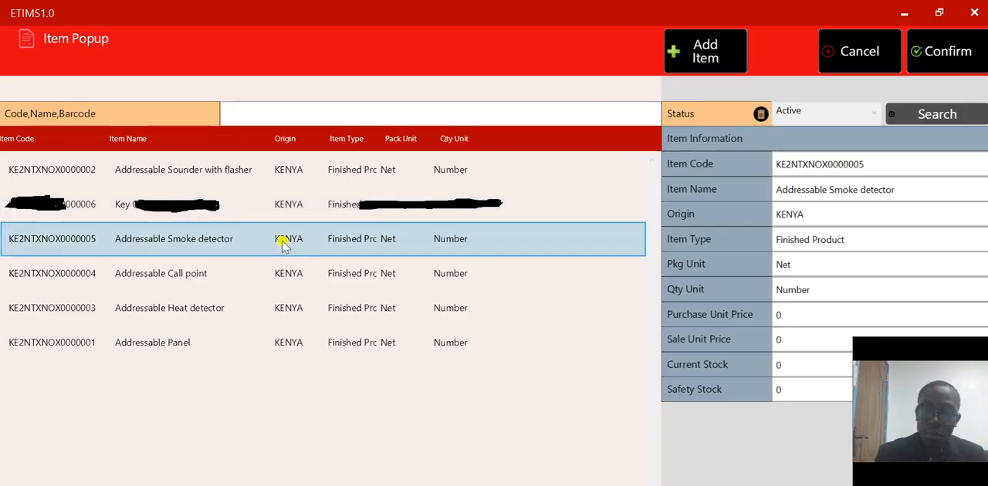
{"action": "left_click", "coordinate": [948, 54]}
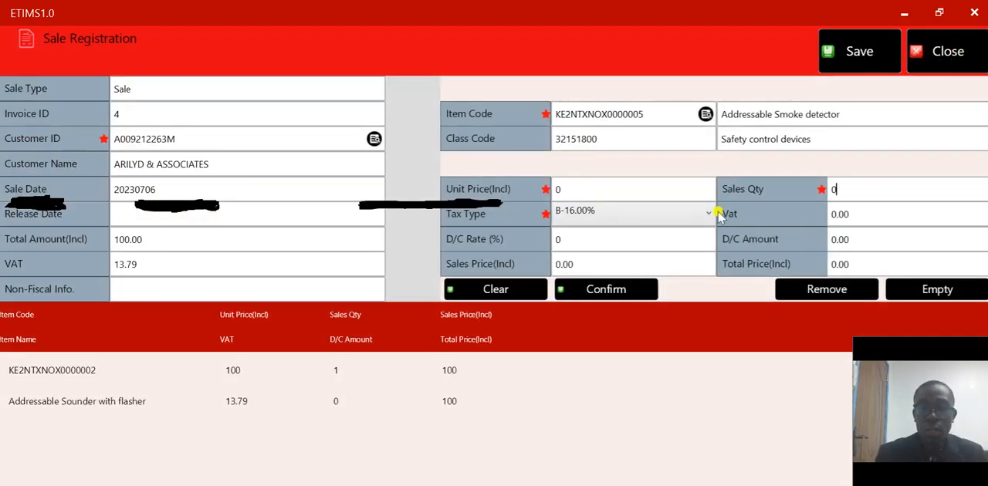
Enter unit price 116 and sales quantity 1 for the Addressable Smoke detector, and add it to the invoice
{"action": "left_click", "coordinate": [647, 185]}
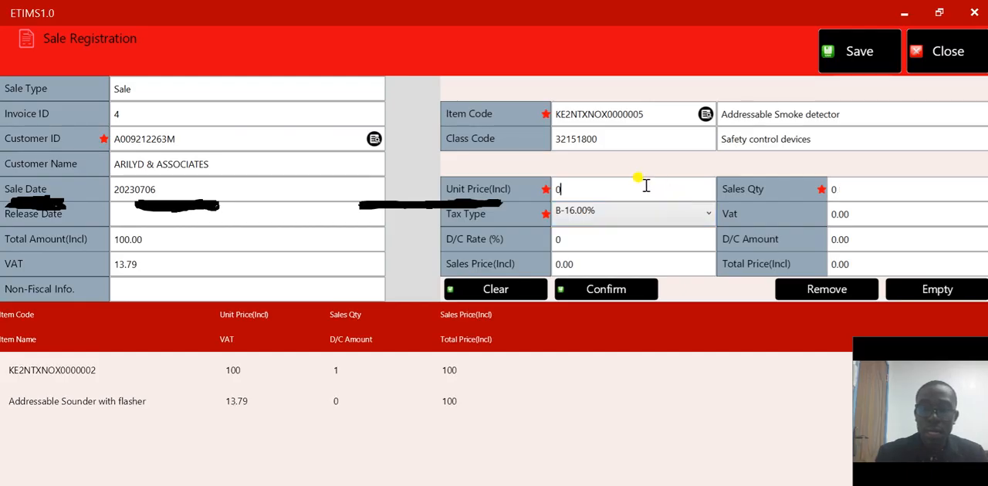
{"action": "key", "text": "BackSpace"}
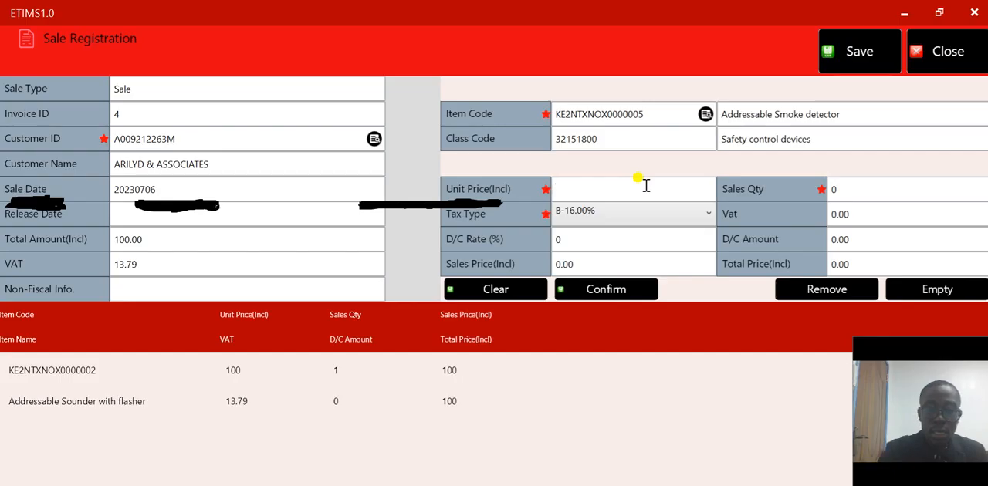
{"action": "type", "text": "11"}
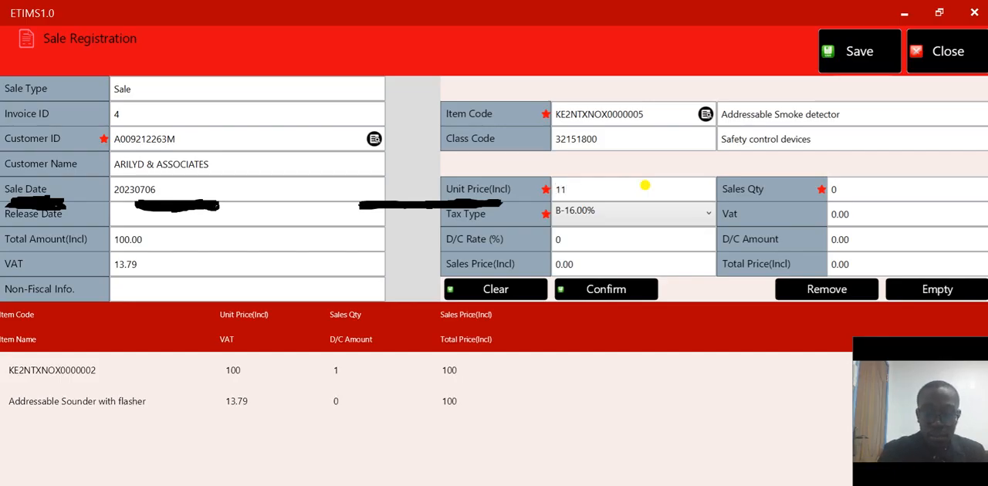
{"action": "type", "text": "6"}
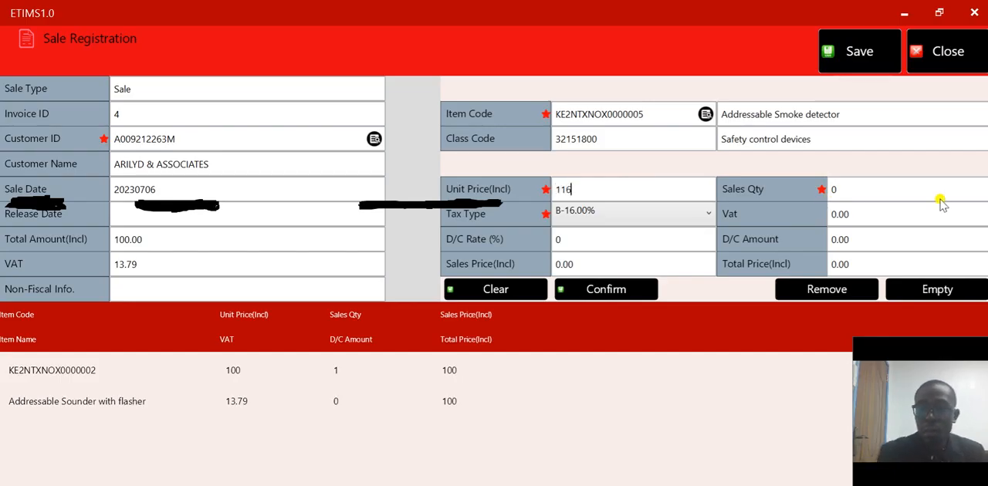
{"action": "left_click", "coordinate": [908, 192]}
{"action": "key", "text": "BackSpace"}
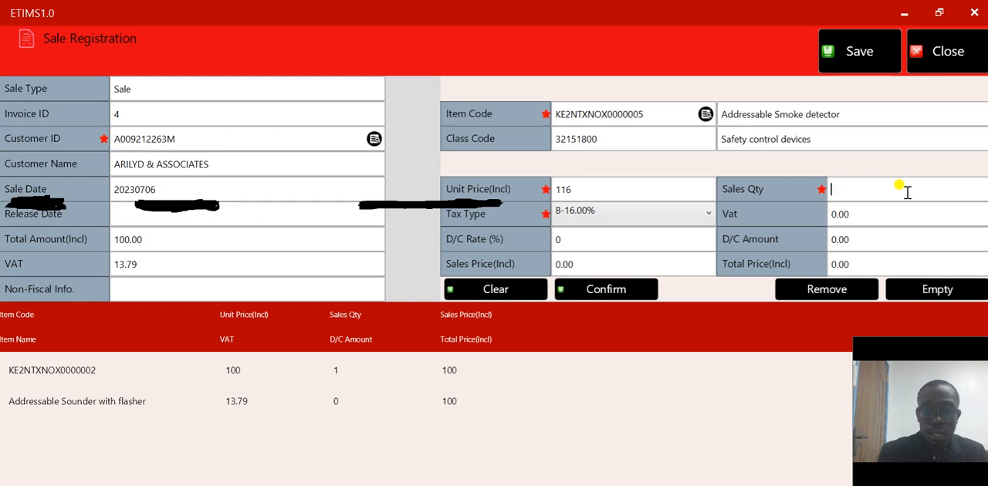
{"action": "type", "text": "1"}
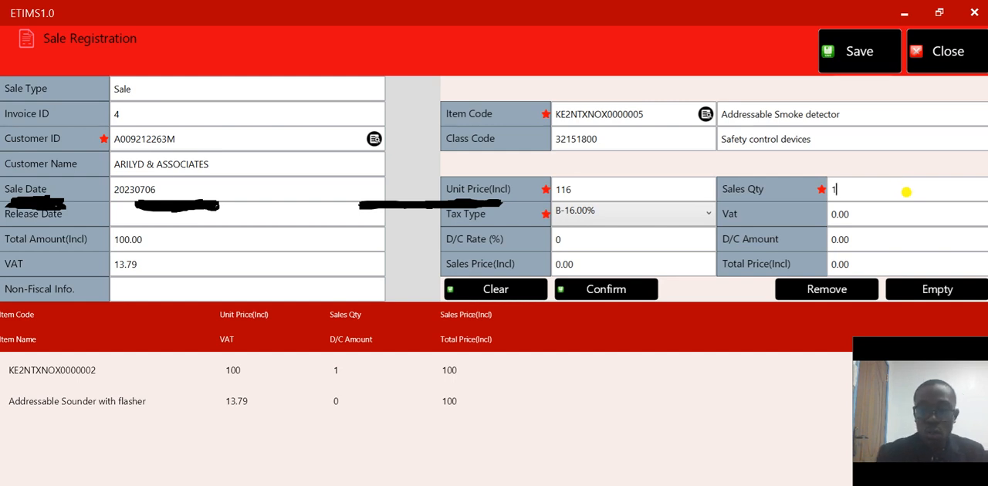
{"action": "left_click", "coordinate": [615, 291]}
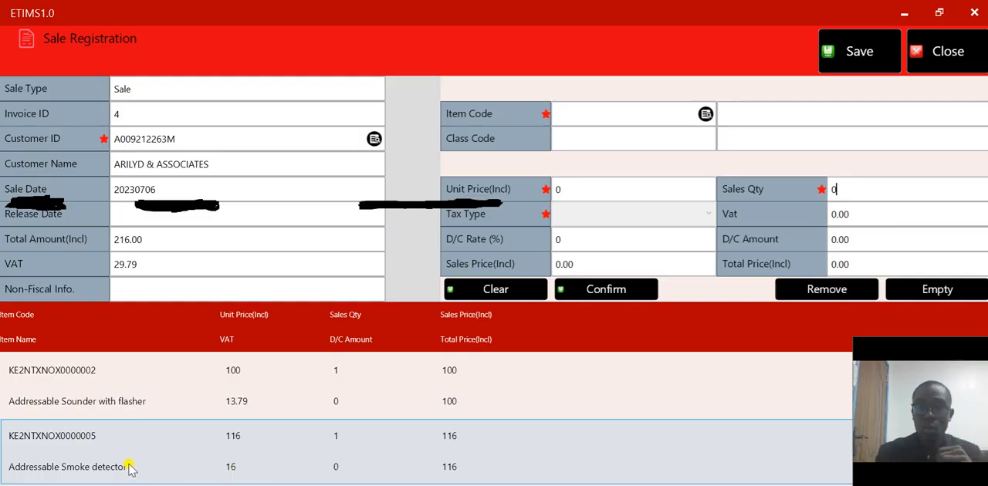
Save the two-item sales invoice and return from the sales list to the main dashboard
{"action": "left_click", "coordinate": [836, 49]}
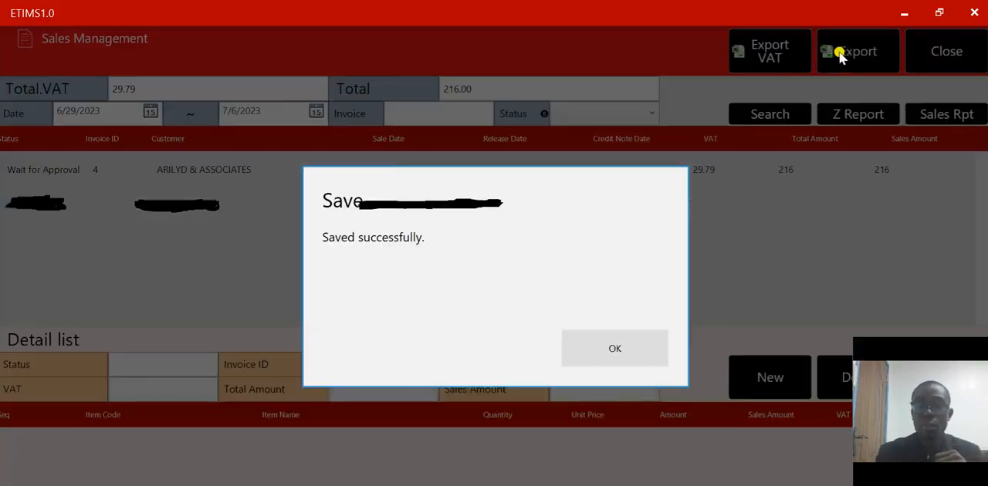
{"action": "left_click", "coordinate": [600, 349]}
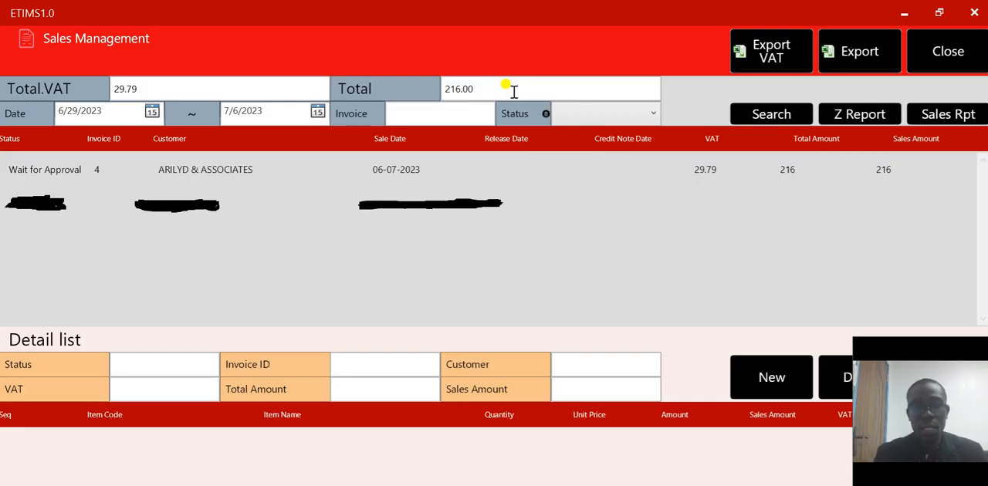
{"action": "left_click", "coordinate": [40, 172]}
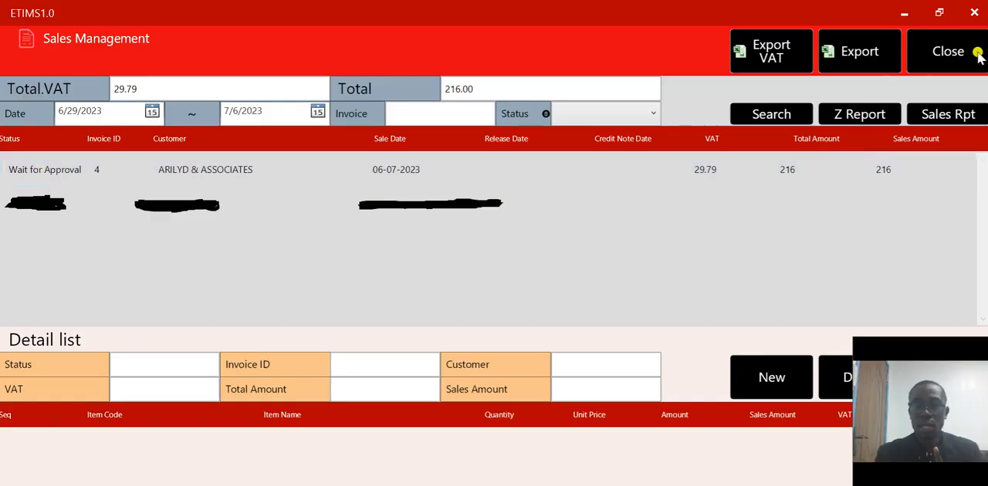
{"action": "left_click", "coordinate": [940, 54]}
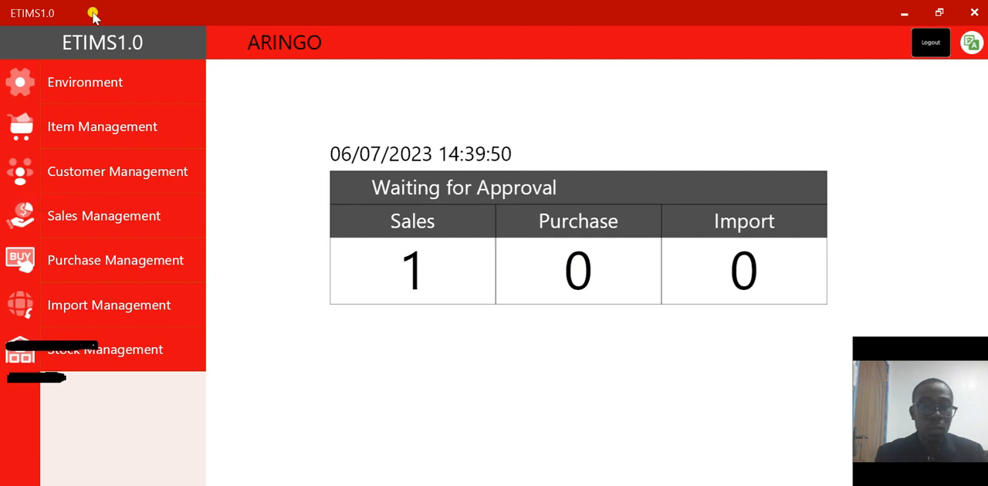
Review the roles available for users in the User Management screen and leave it without saving
{"action": "left_click", "coordinate": [99, 85]}
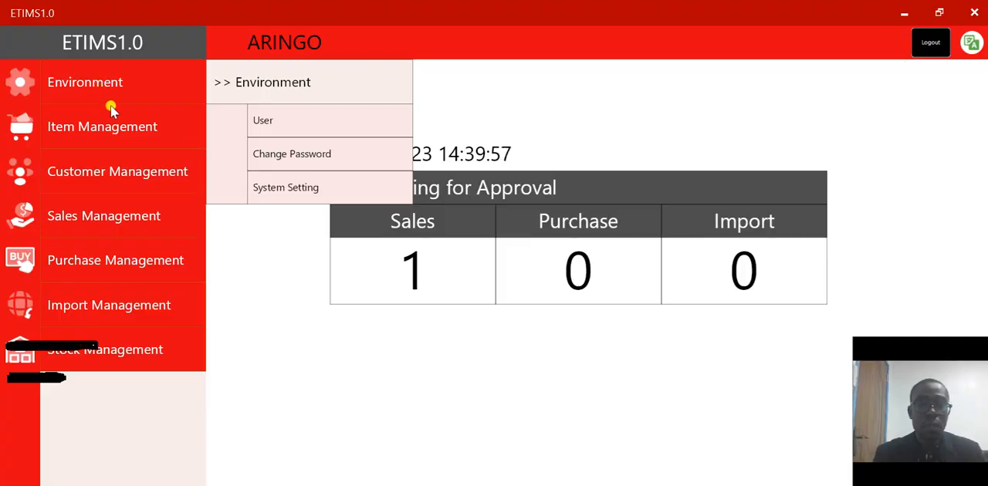
{"action": "left_click", "coordinate": [263, 122]}
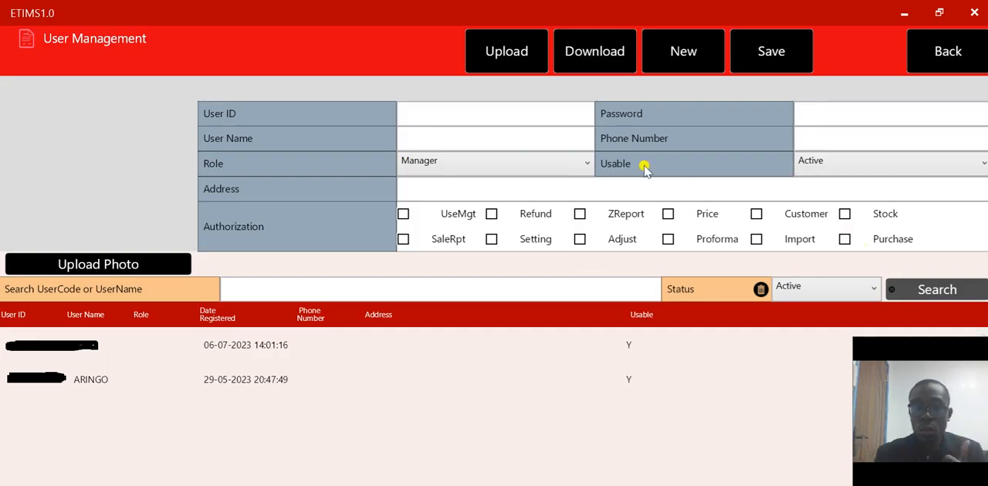
{"action": "left_click", "coordinate": [588, 161]}
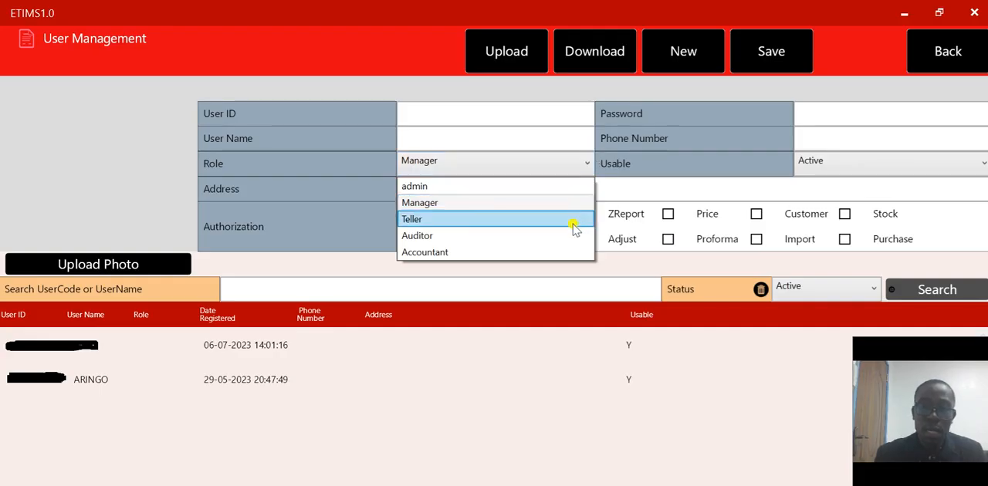
{"action": "left_click", "coordinate": [840, 119]}
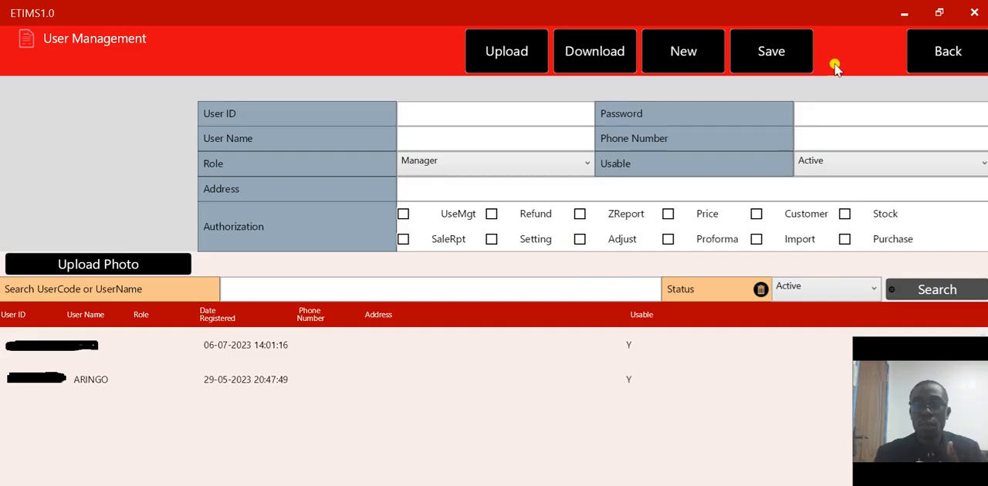
{"action": "left_click", "coordinate": [922, 65]}
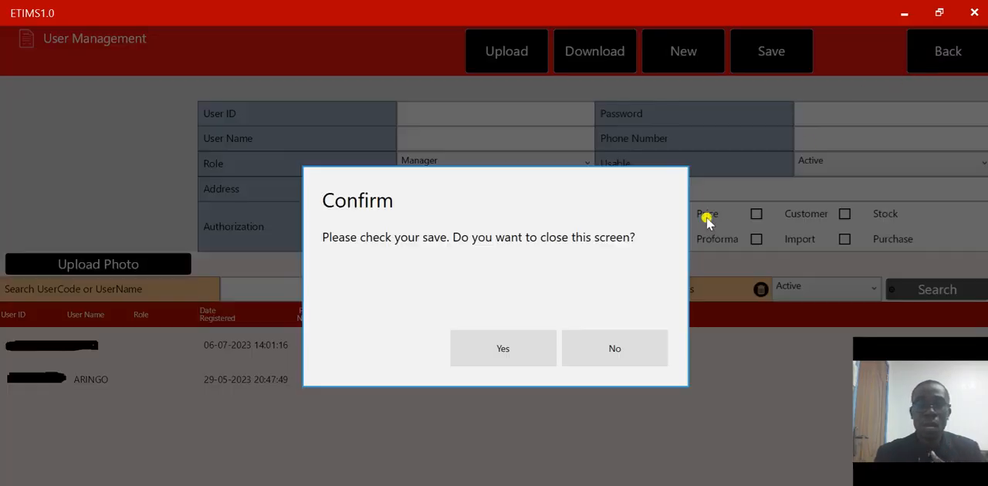
{"action": "left_click", "coordinate": [512, 342]}
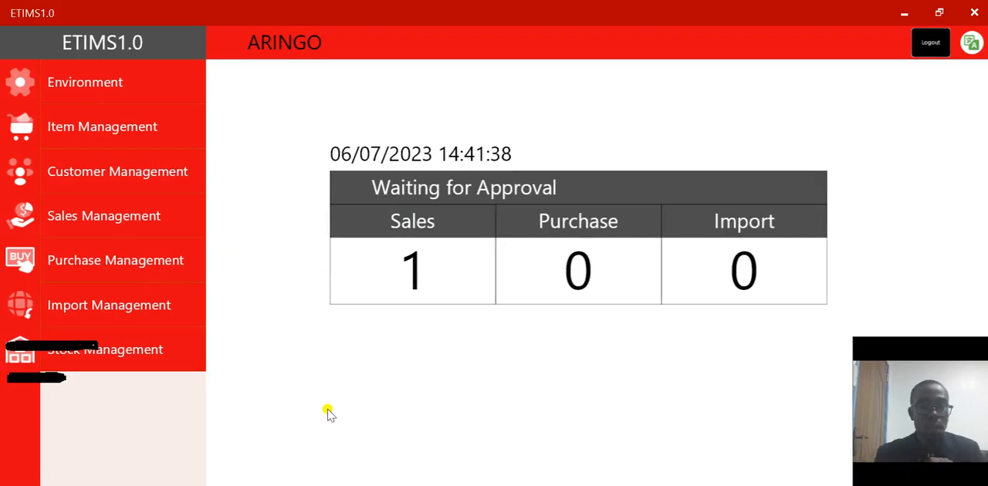
Select the ARILYD & ASSOCIATES invoice in Sales Management and view its full sale details
{"action": "left_click", "coordinate": [115, 219]}
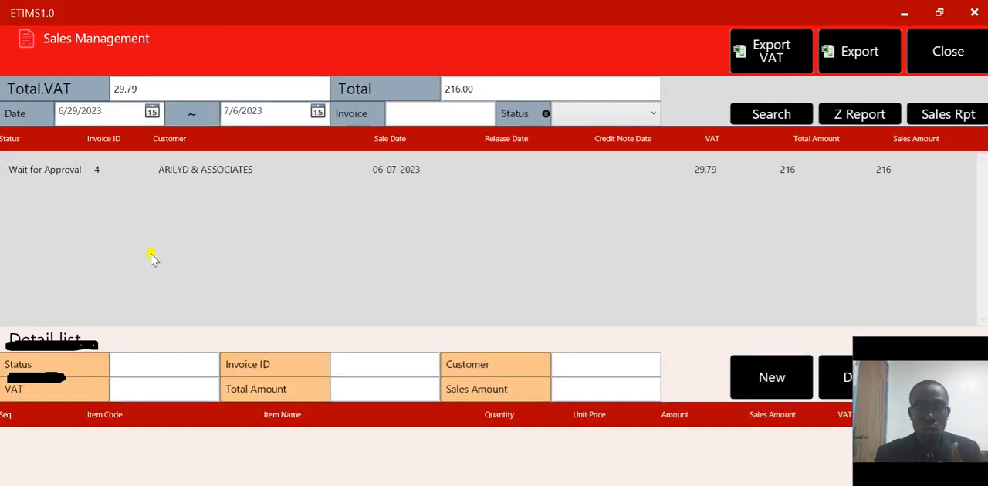
{"action": "left_click", "coordinate": [115, 183]}
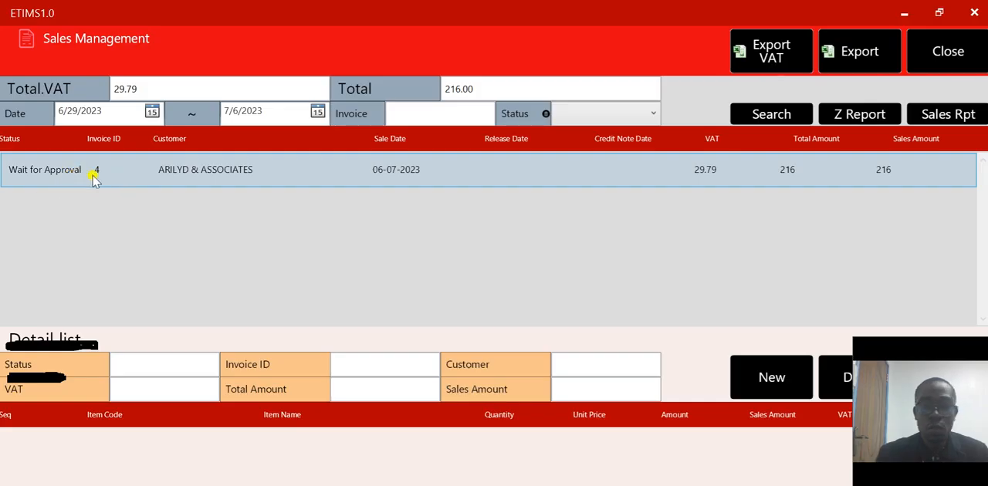
{"action": "left_click_drag", "start_coordinate": [931, 347], "coordinate": [935, 206]}
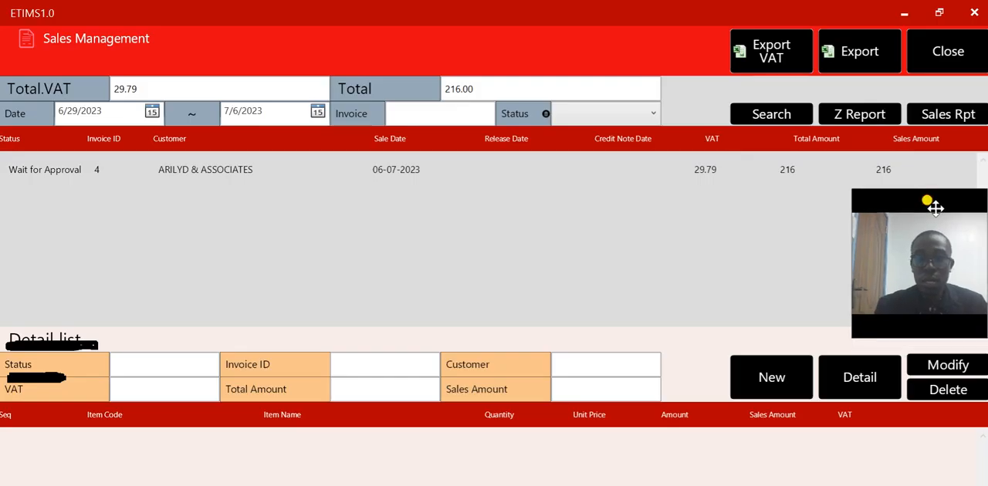
{"action": "left_click", "coordinate": [150, 170]}
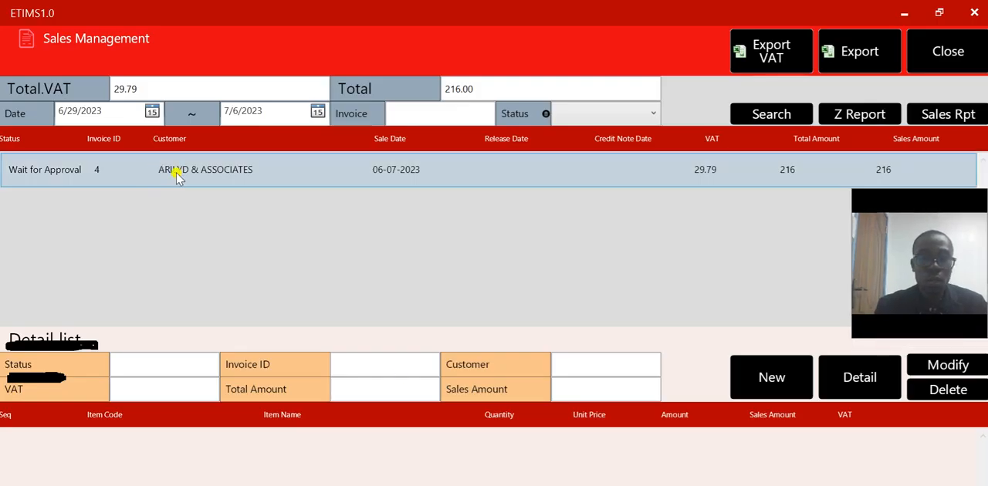
{"action": "left_click", "coordinate": [176, 176]}
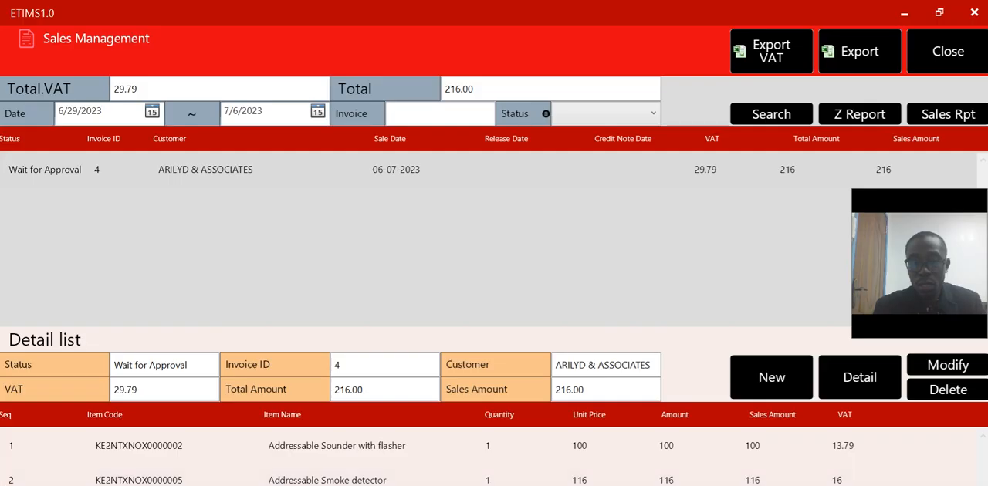
{"action": "left_click", "coordinate": [861, 387]}
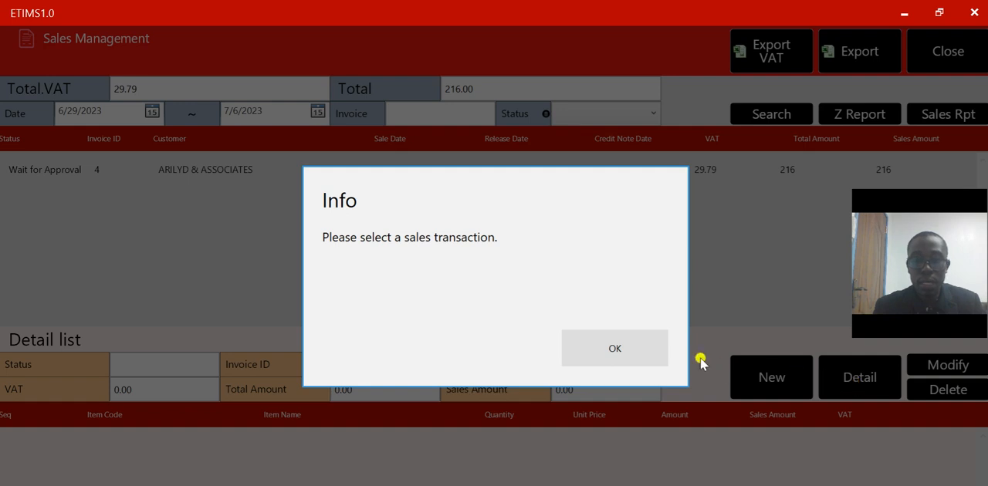
{"action": "left_click", "coordinate": [610, 349]}
{"action": "left_click", "coordinate": [364, 173]}
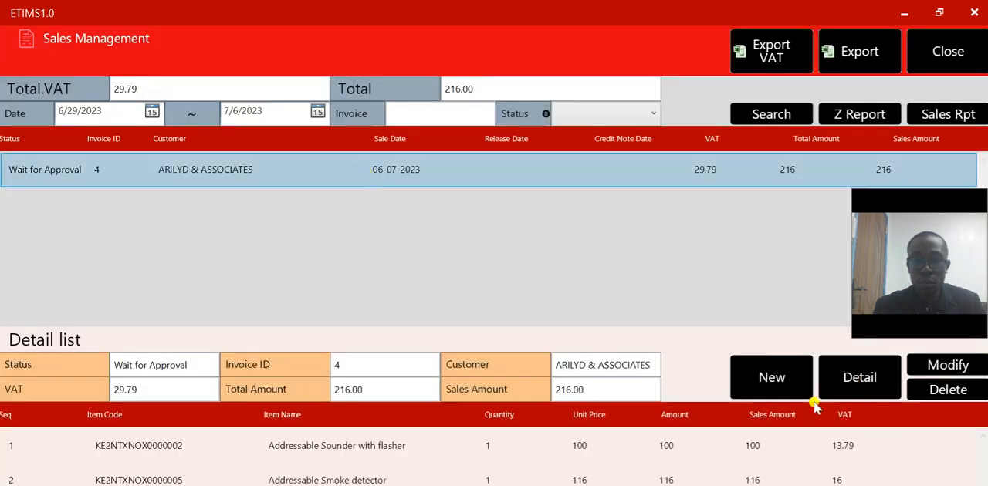
{"action": "left_click", "coordinate": [856, 384]}
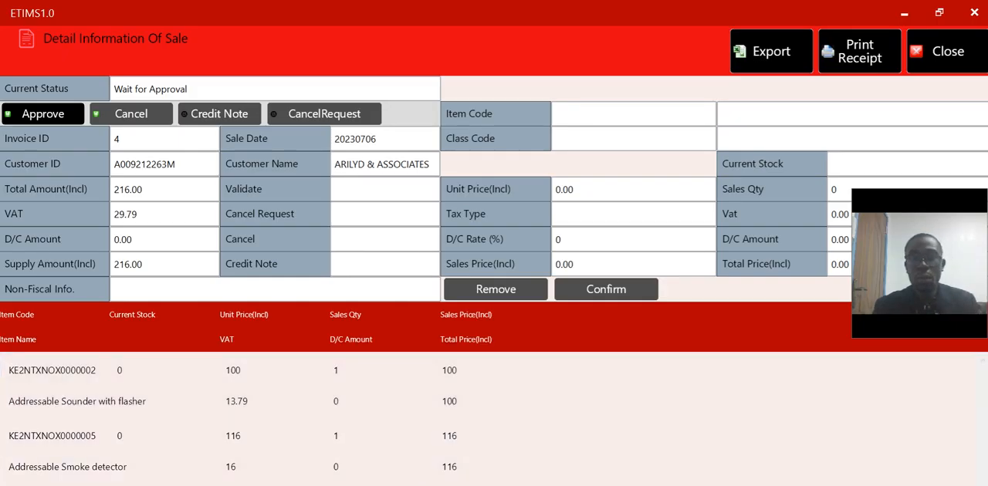
Close the sale details without approving the invoice and return to the main dashboard
{"action": "left_click", "coordinate": [959, 51]}
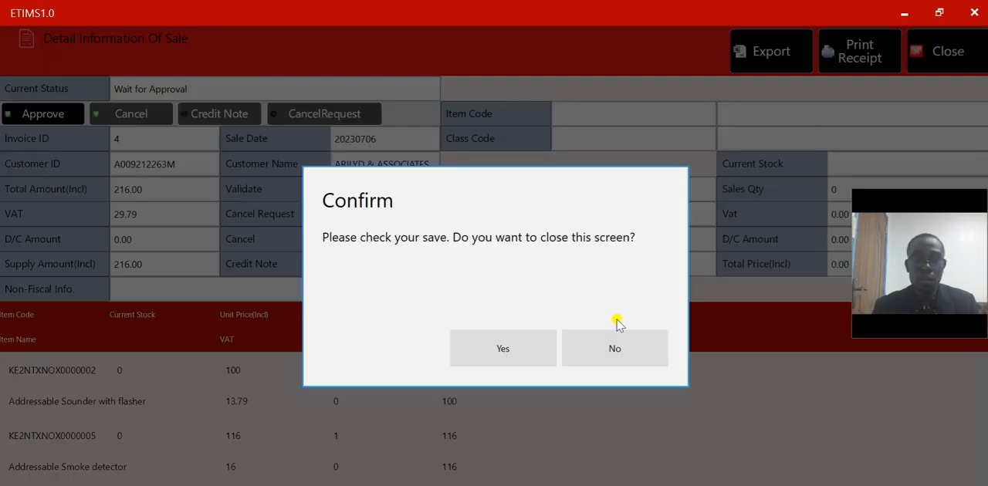
{"action": "left_click", "coordinate": [523, 348]}
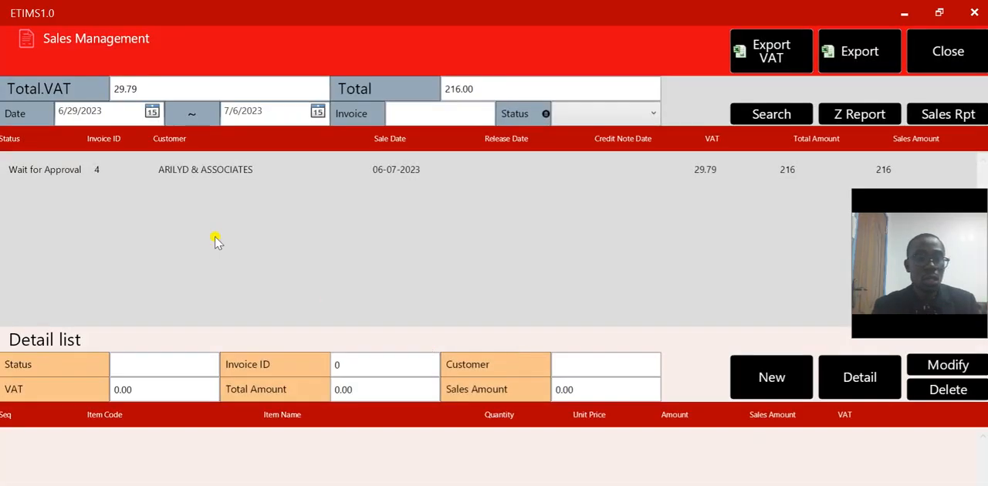
{"action": "left_click", "coordinate": [929, 52]}
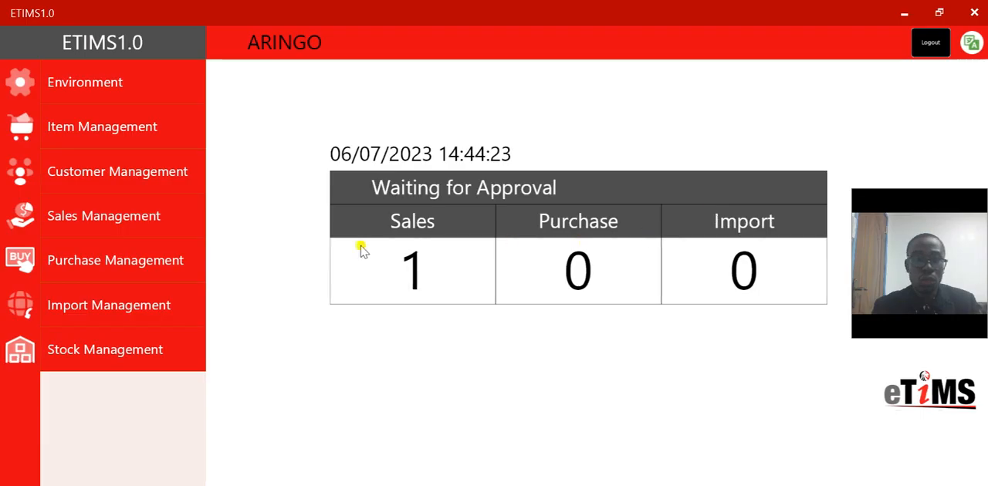
Open the Opening/Closing stock list in Stock Management and select the Addressable Smoke detector
{"action": "left_click", "coordinate": [94, 356]}
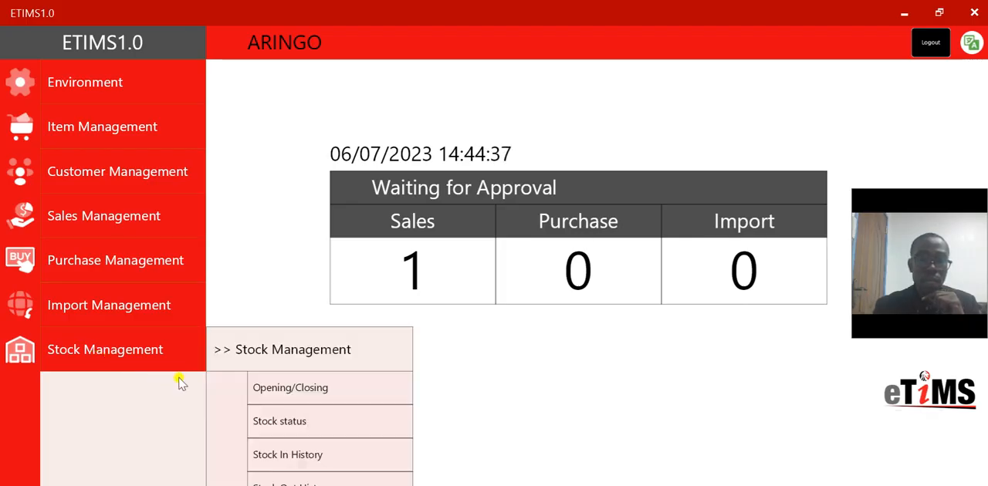
{"action": "left_click", "coordinate": [263, 389]}
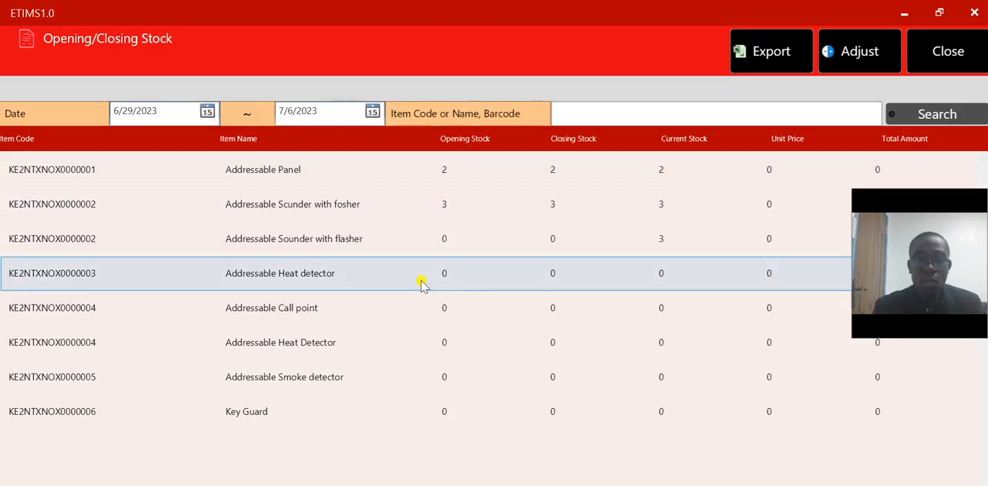
{"action": "left_click", "coordinate": [329, 373]}
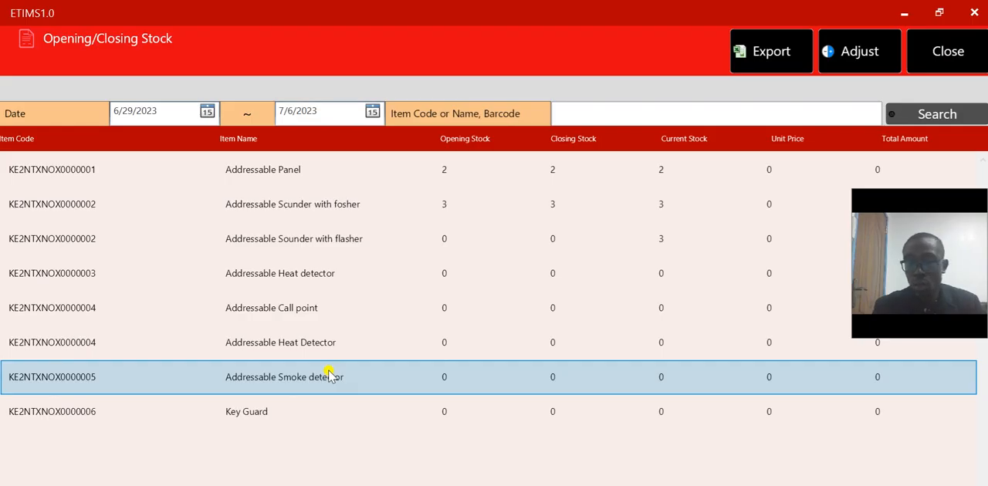
Review the adjustment types available for the Addressable Smoke detector and close the stock adjustment without saving
{"action": "left_click", "coordinate": [850, 65]}
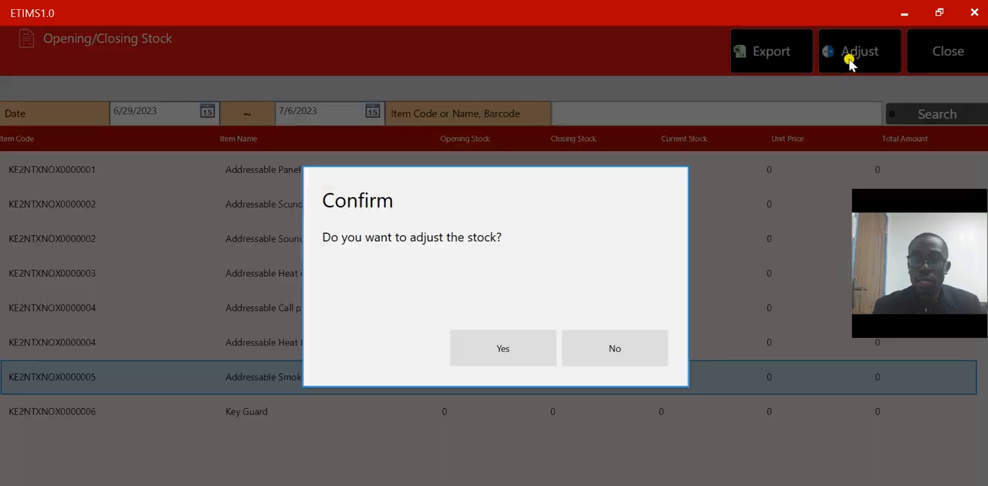
{"action": "left_click", "coordinate": [509, 360]}
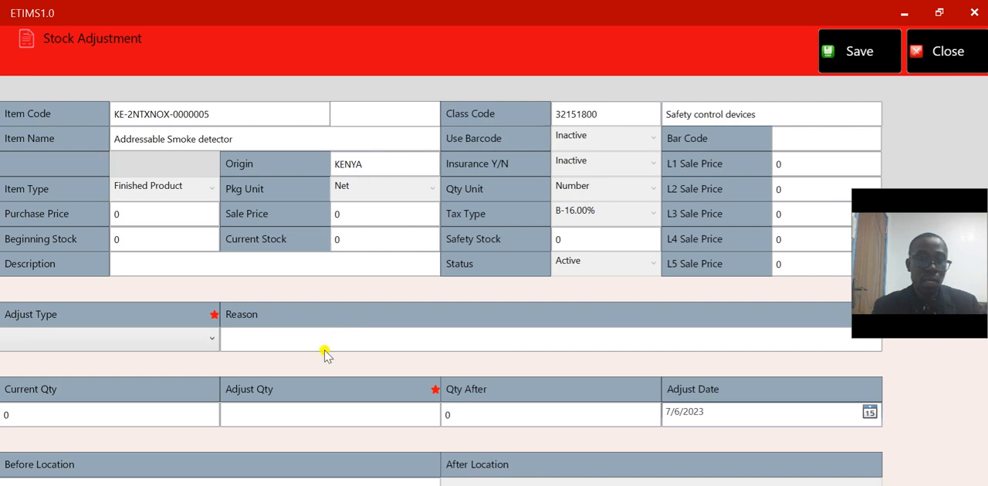
{"action": "left_click", "coordinate": [203, 340]}
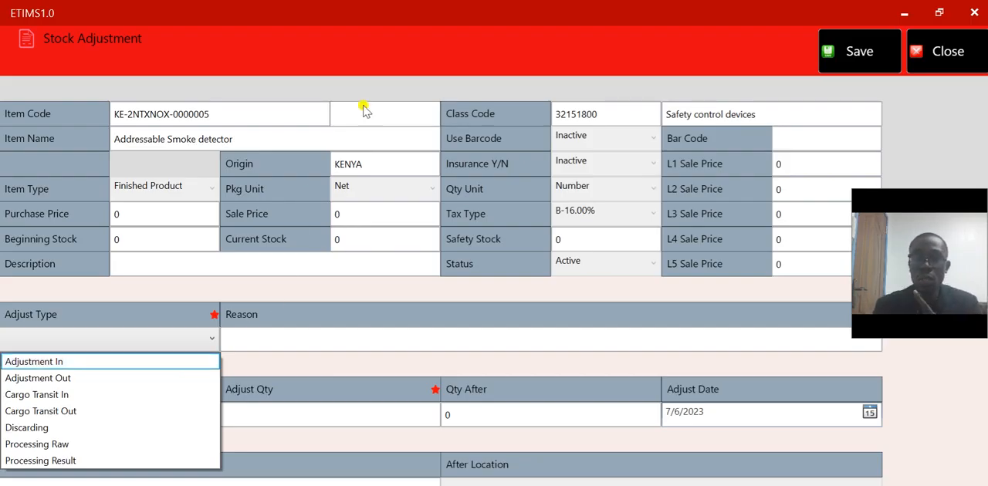
{"action": "left_click", "coordinate": [934, 59]}
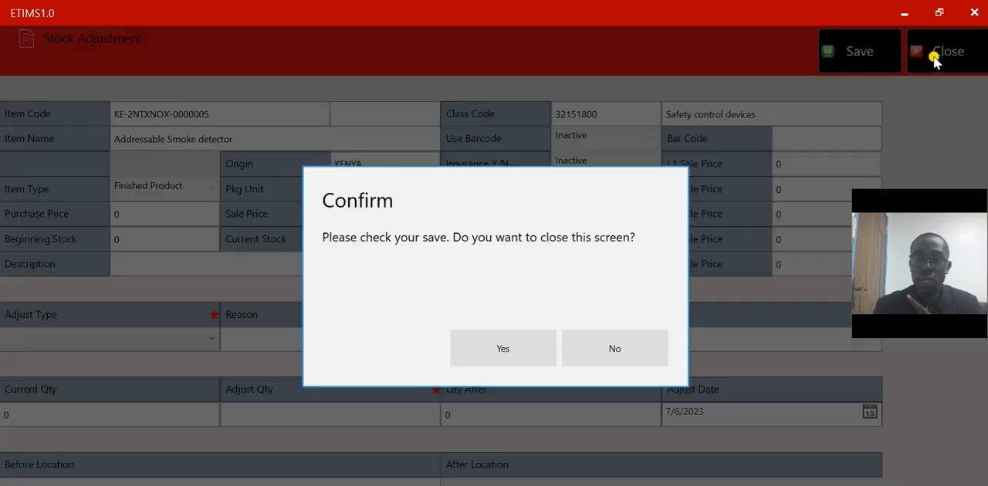
{"action": "left_click", "coordinate": [503, 351]}
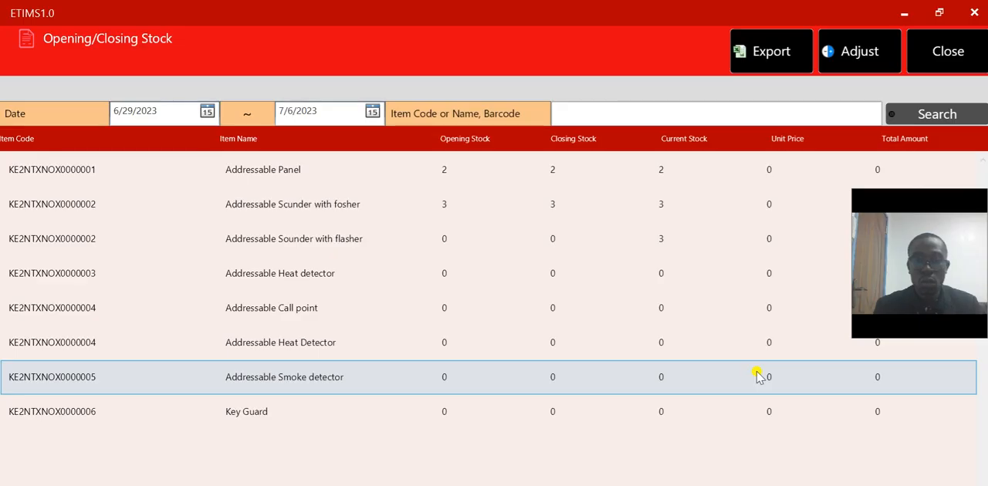
Start a stock adjustment for the Addressable Smoke detector with type Adjustment In and reason "For sales purposes"
{"action": "left_click", "coordinate": [868, 47]}
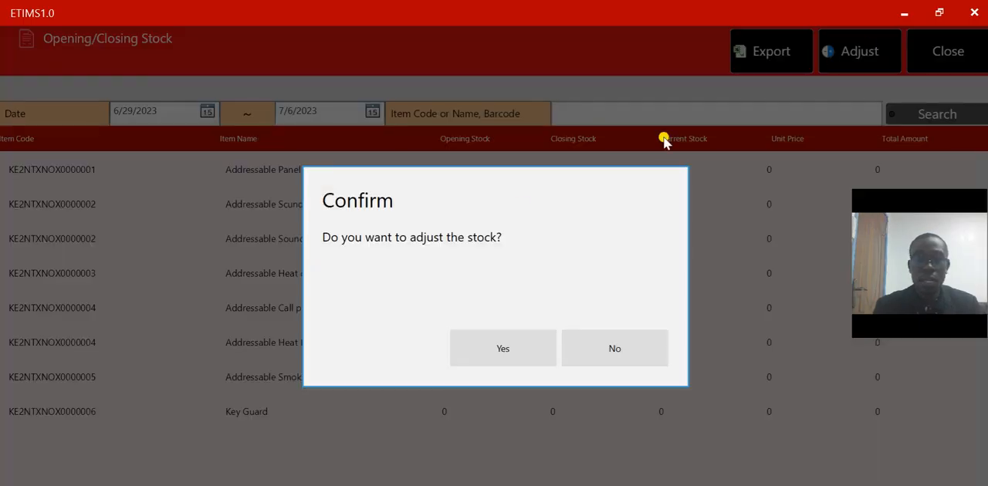
{"action": "left_click", "coordinate": [470, 368]}
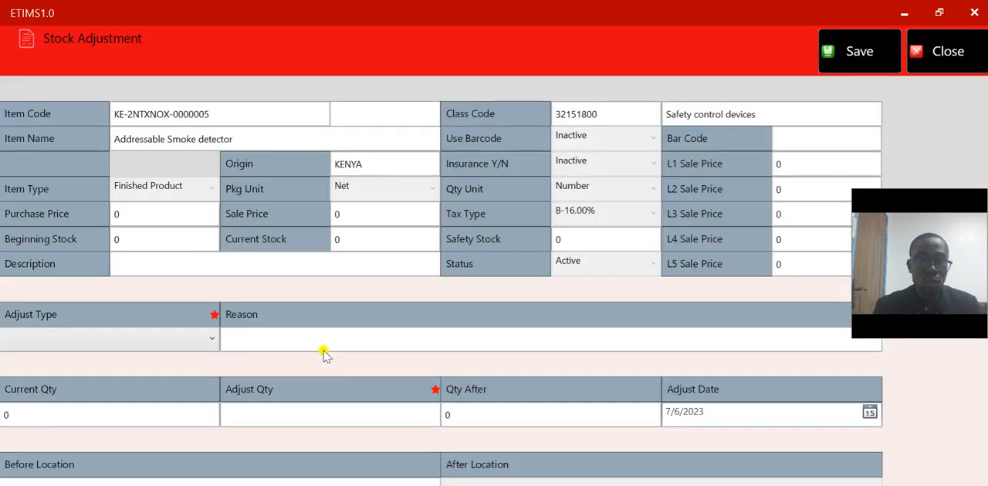
{"action": "left_click", "coordinate": [203, 341]}
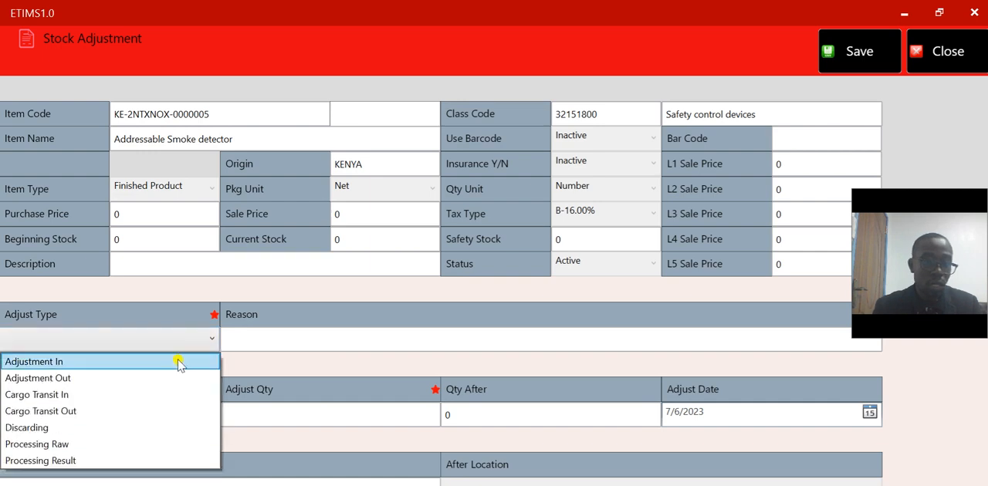
{"action": "left_click", "coordinate": [178, 362]}
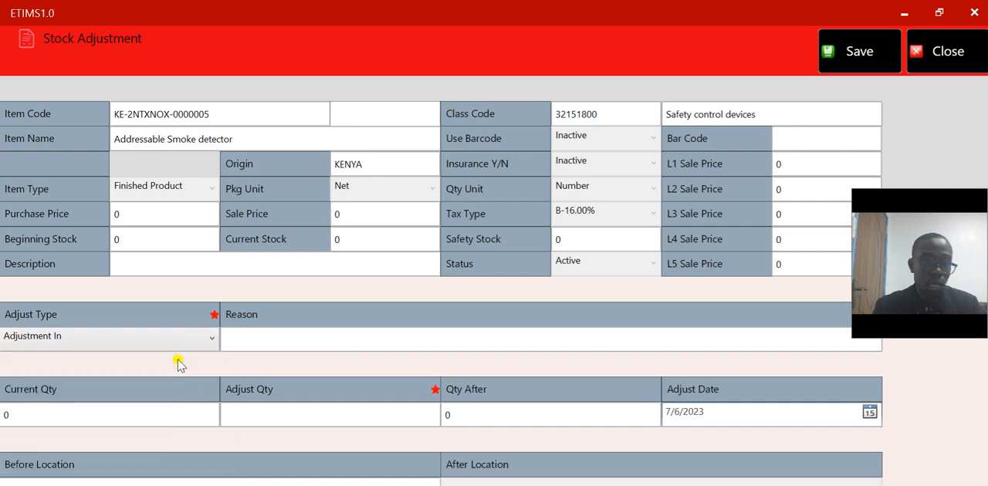
{"action": "left_click", "coordinate": [297, 343]}
{"action": "type", "text": "F"}
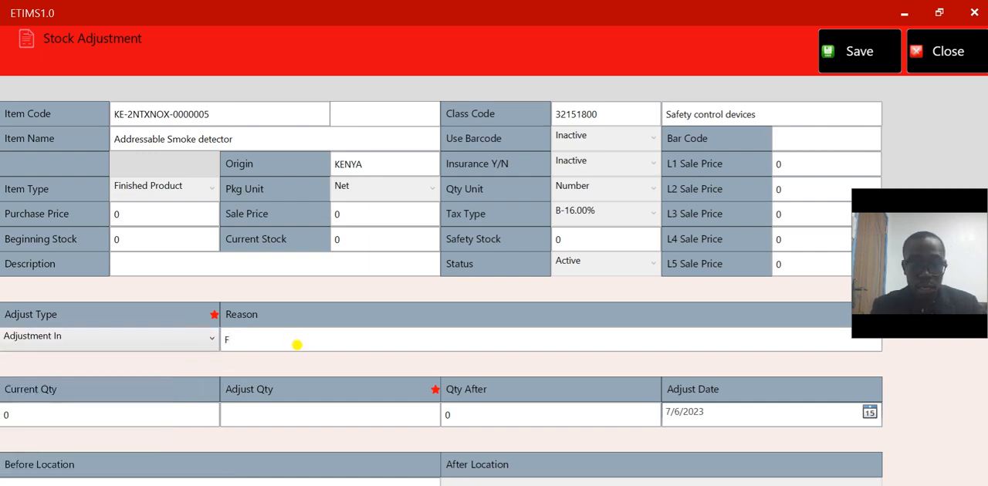
{"action": "type", "text": "or sales "}
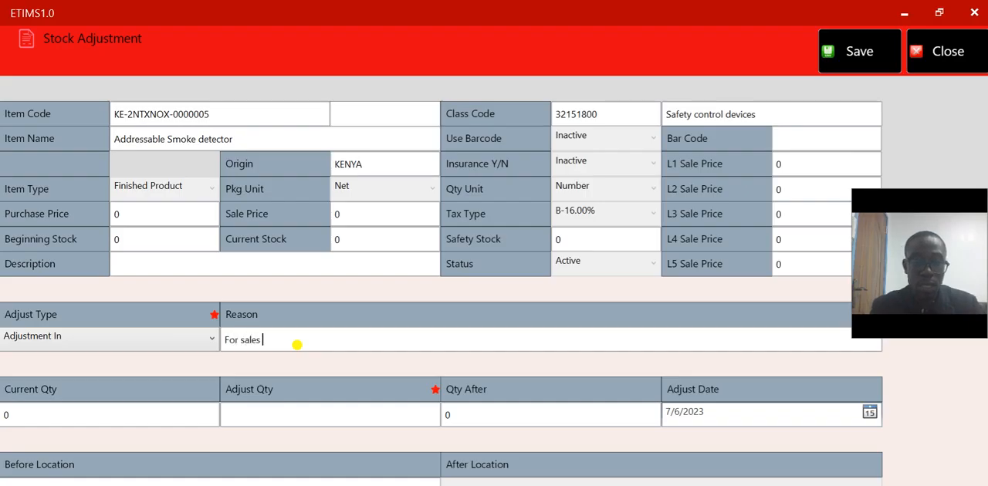
{"action": "type", "text": "purposes"}
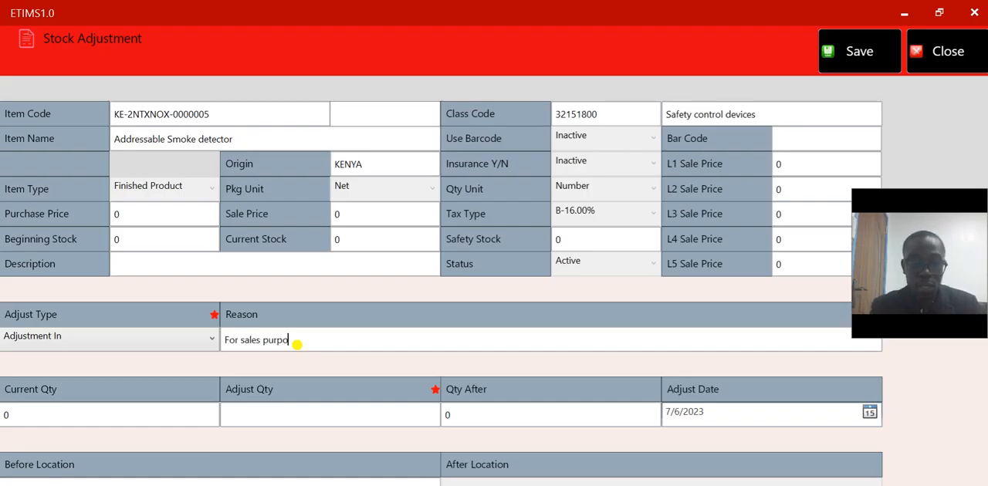
Set the adjust quantity to 1, save the stock adjustment and return to the main dashboard
{"action": "left_click", "coordinate": [272, 415]}
{"action": "type", "text": "1"}
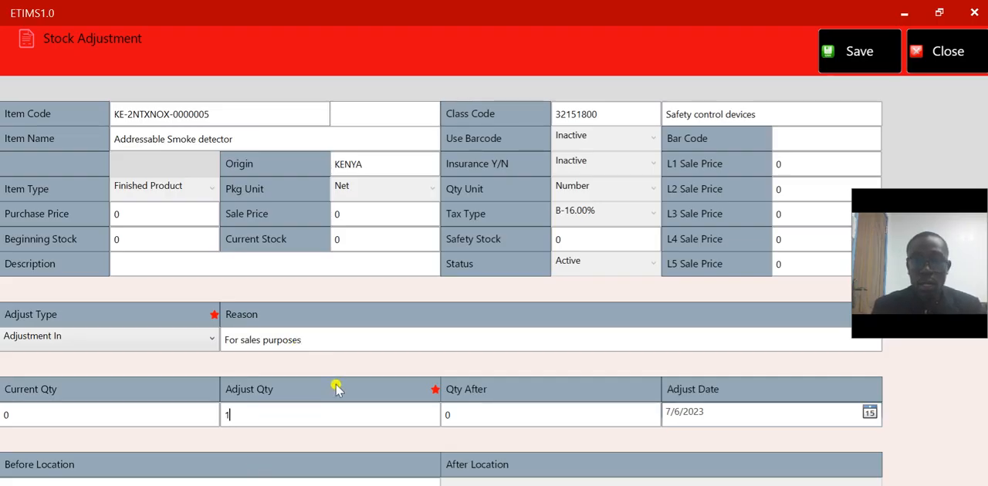
{"action": "left_click", "coordinate": [860, 52]}
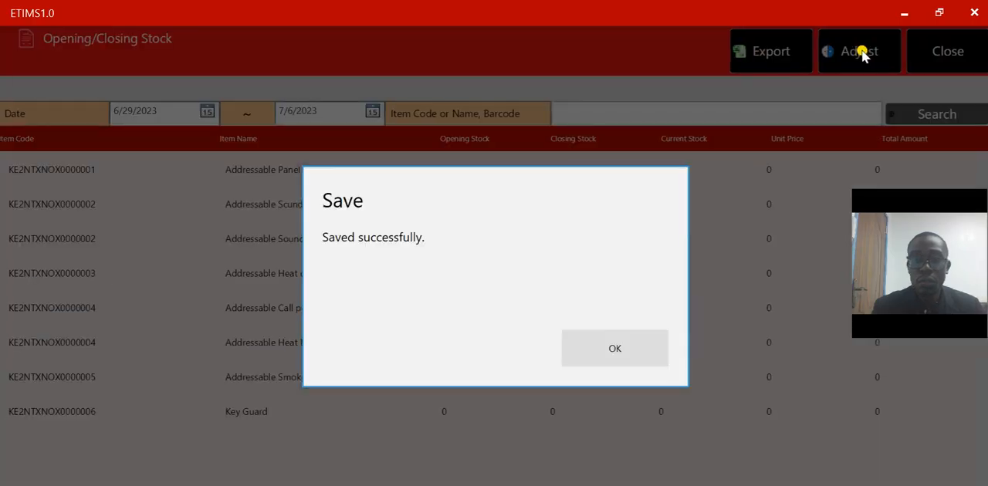
{"action": "left_click", "coordinate": [613, 347]}
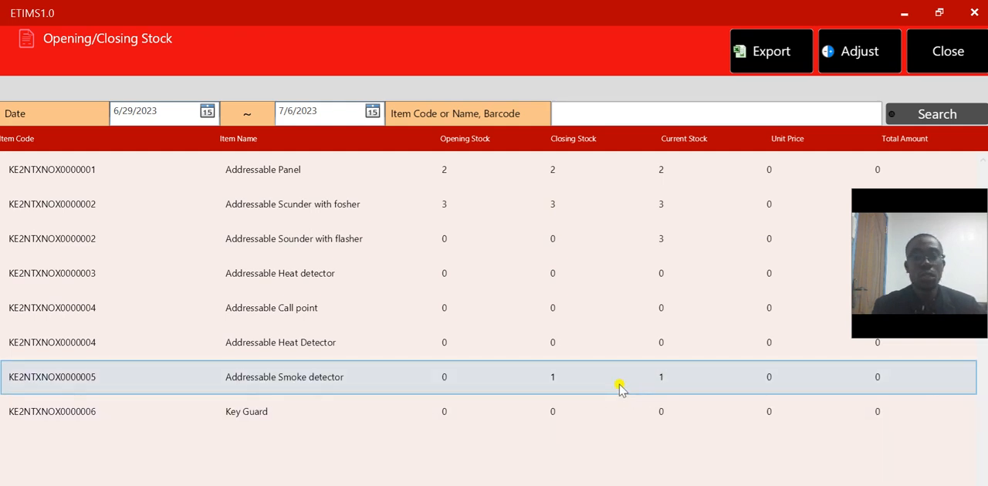
{"action": "left_click", "coordinate": [954, 61]}
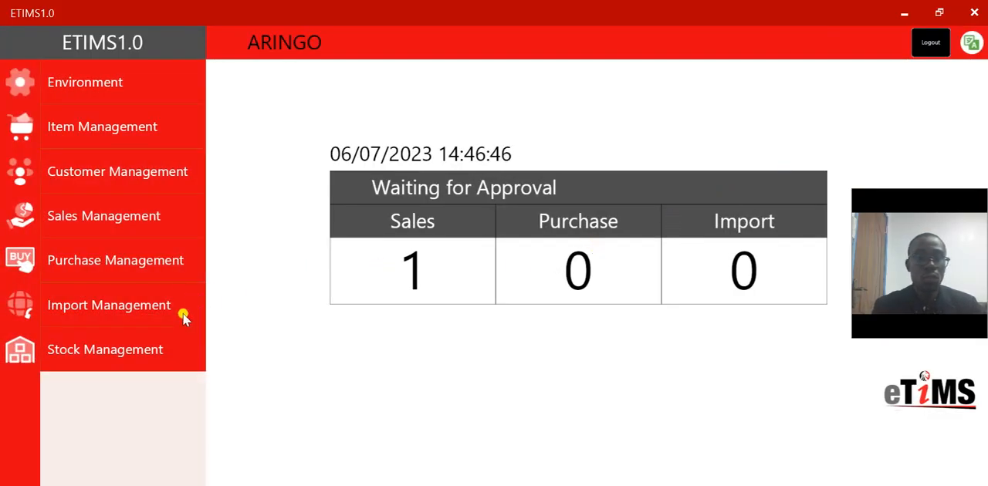
Open the sale details of the ARILYD & ASSOCIATES invoice and check its sounder and smoke detector items
{"action": "left_click", "coordinate": [115, 219]}
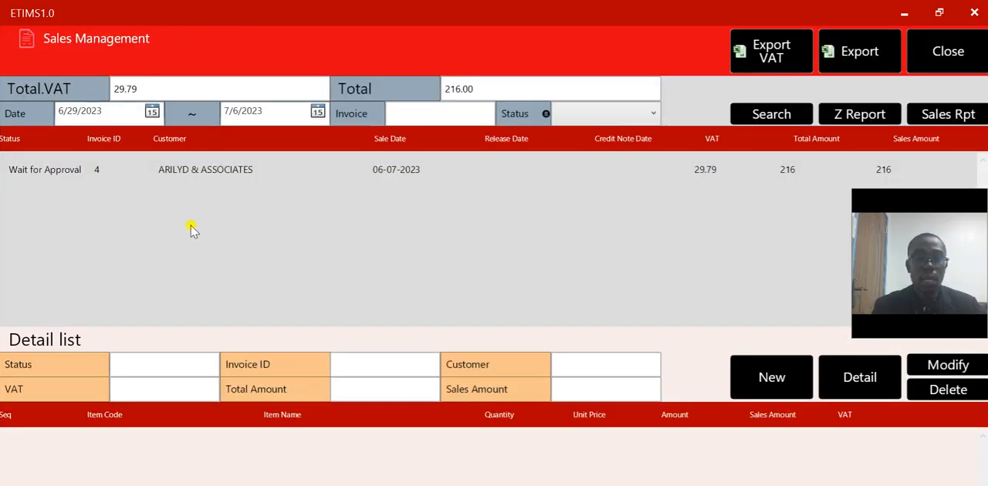
{"action": "left_click", "coordinate": [247, 183]}
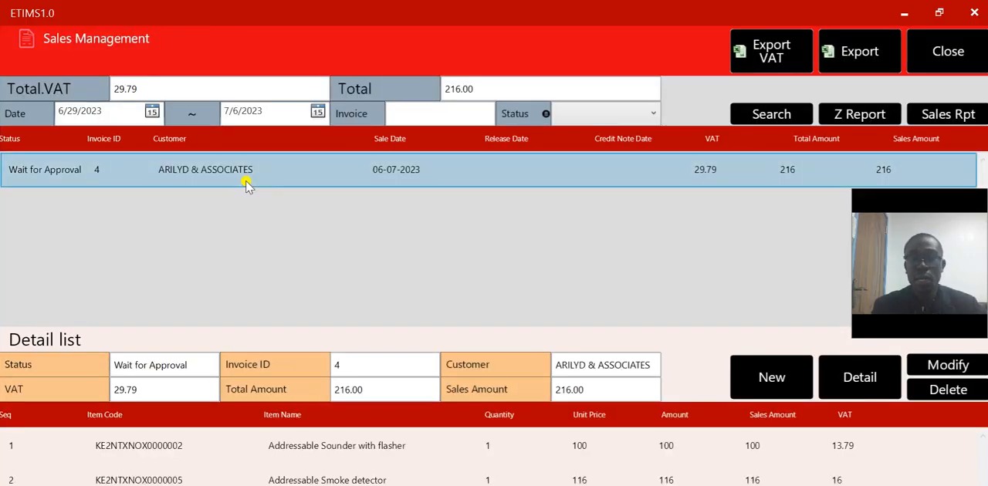
{"action": "left_click", "coordinate": [841, 388]}
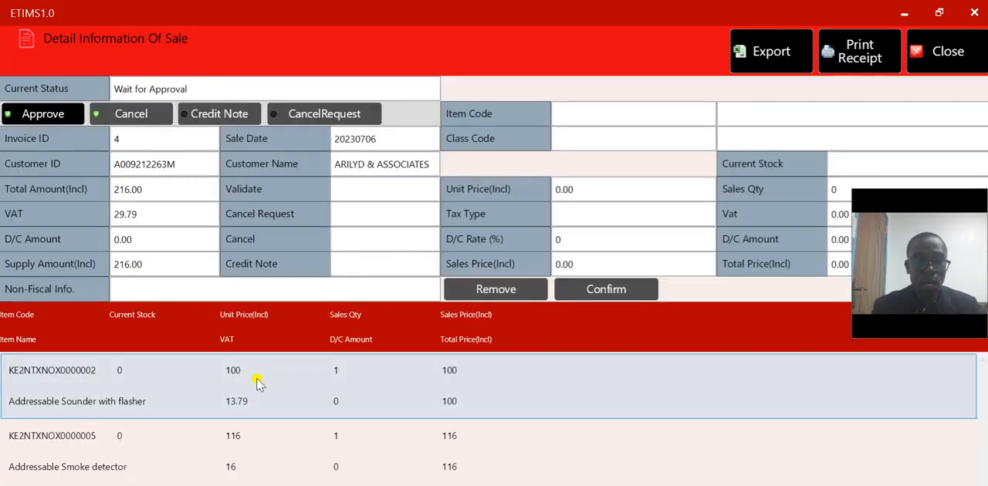
{"action": "left_click", "coordinate": [253, 379]}
{"action": "left_click", "coordinate": [233, 437]}
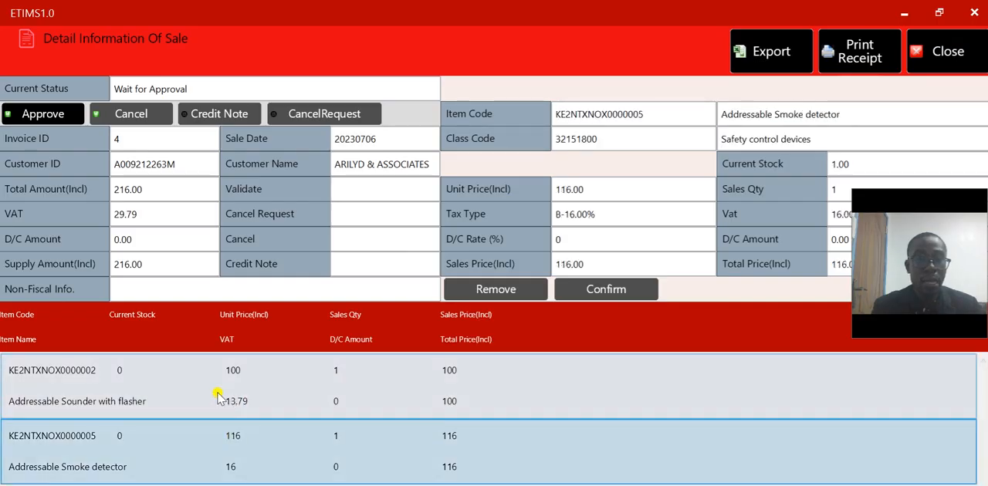
Approve the ARILYD & ASSOCIATES invoice with Credit as the payment mode
{"action": "left_click", "coordinate": [43, 114]}
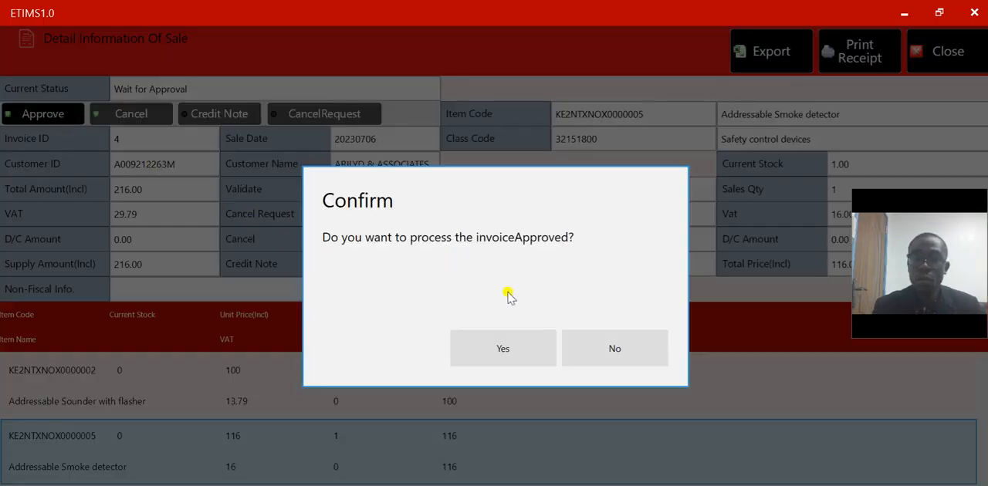
{"action": "left_click", "coordinate": [510, 348]}
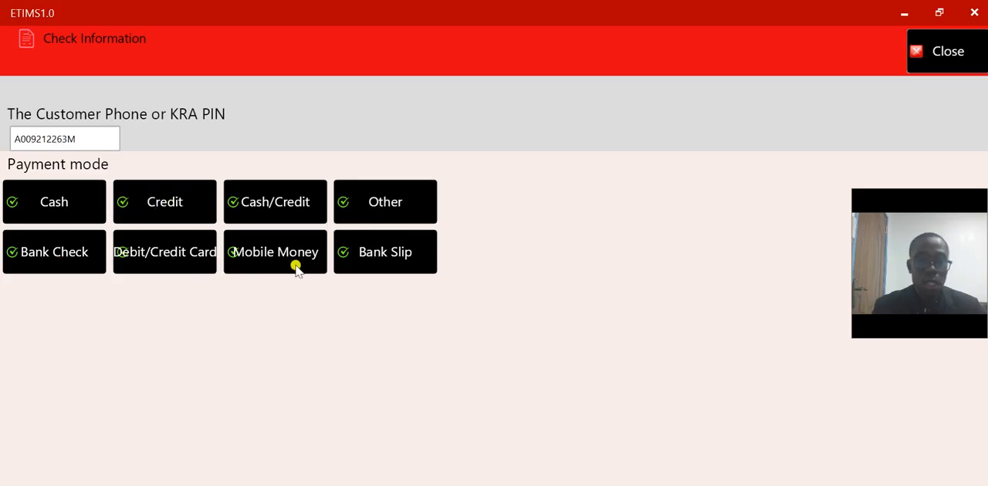
{"action": "left_click", "coordinate": [169, 213]}
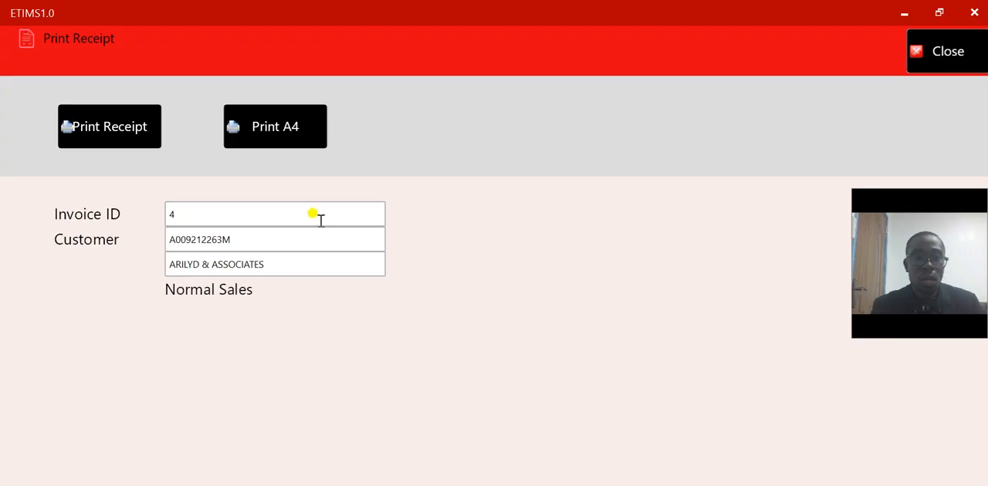
Print the approved invoice in A4 format and save the output in Documents as "SAMPLE E ETIMS"
{"action": "left_click", "coordinate": [290, 130]}
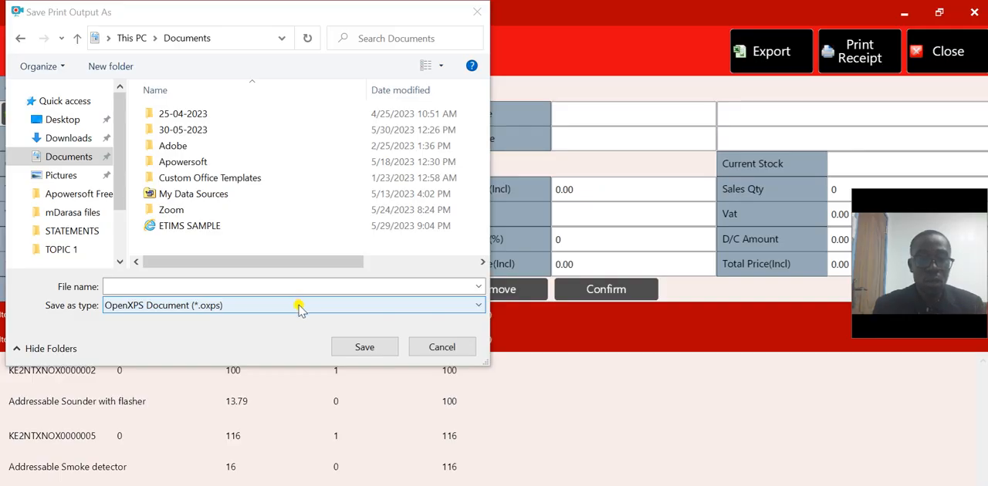
{"action": "left_click", "coordinate": [247, 288]}
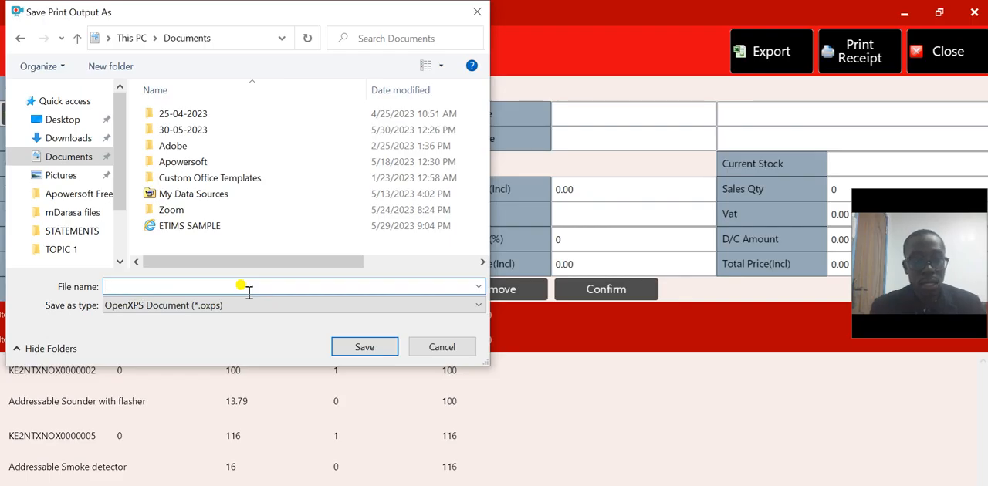
{"action": "type", "text": "SA"}
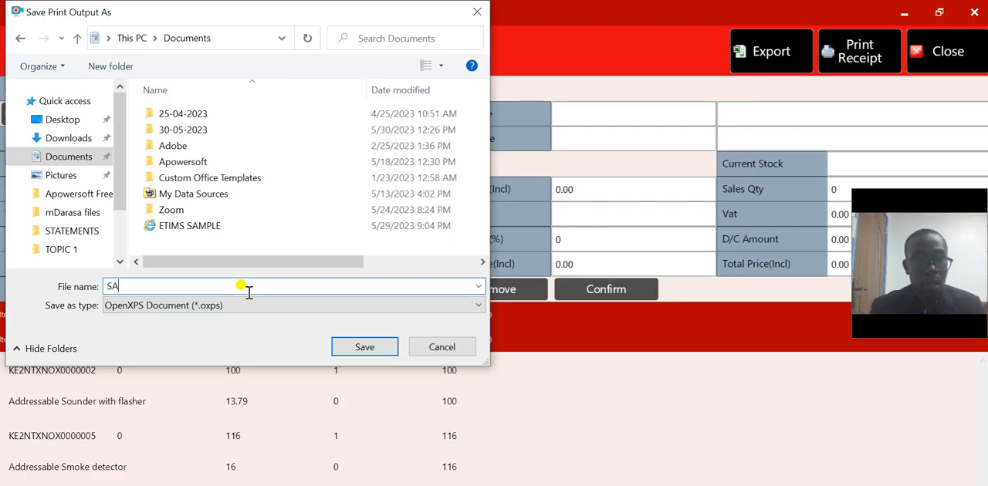
{"action": "type", "text": "MPLE"}
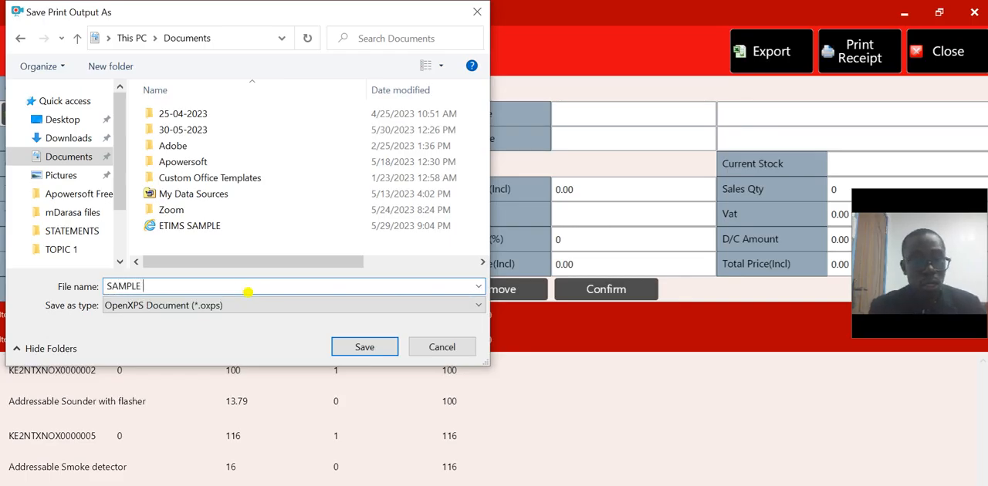
{"action": "type", "text": " E ET"}
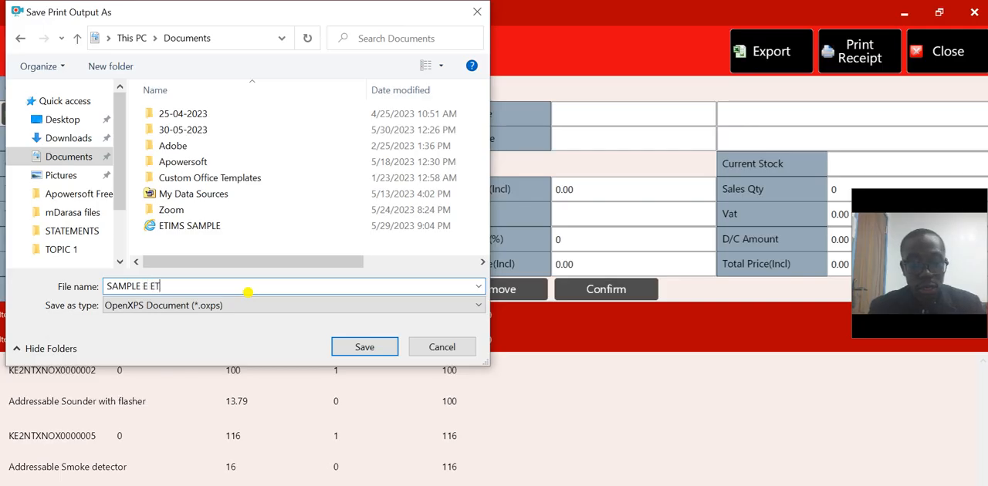
{"action": "type", "text": "IMS"}
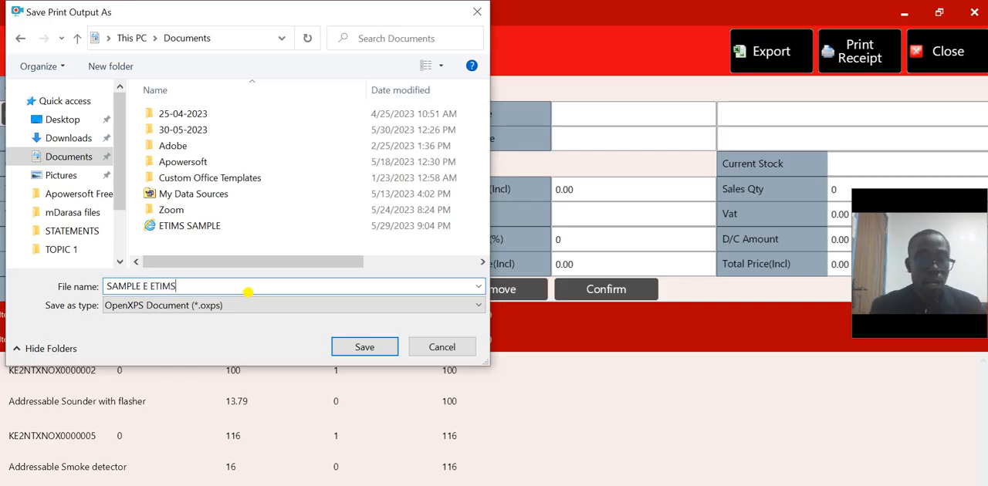
{"action": "left_click", "coordinate": [357, 349]}
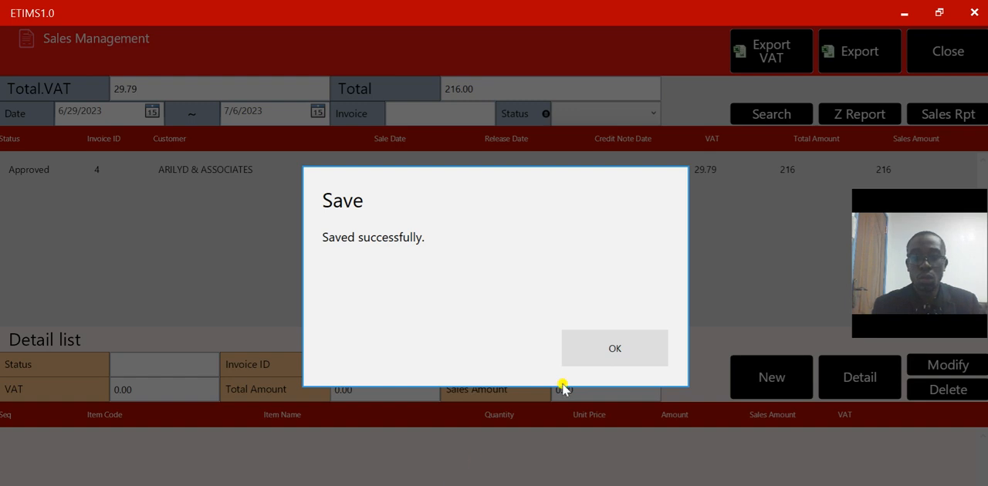
{"action": "left_click", "coordinate": [609, 359]}
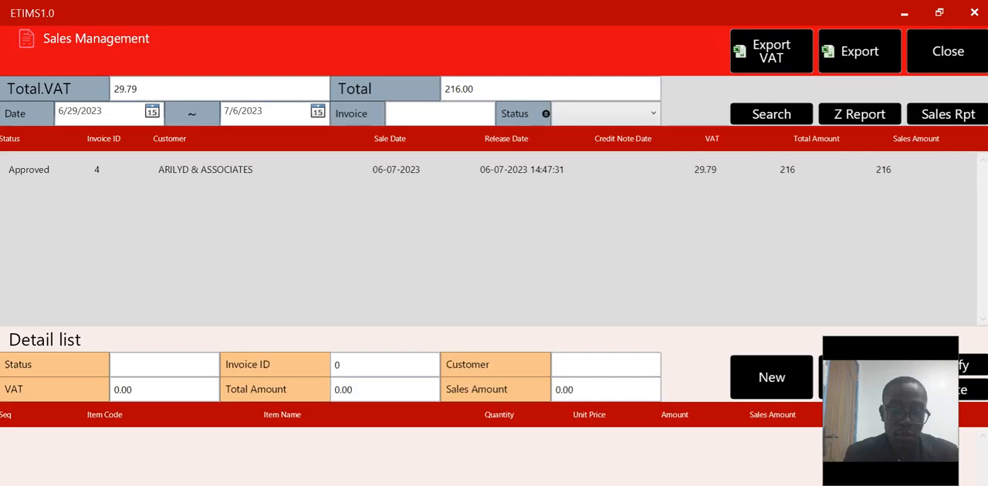
Switch to SAMPLE E ETIMS.pdf in Acrobat, dismiss the subscription notice and hide the All tools list to clear the invoice view
{"action": "key", "text": "alt+Tab"}
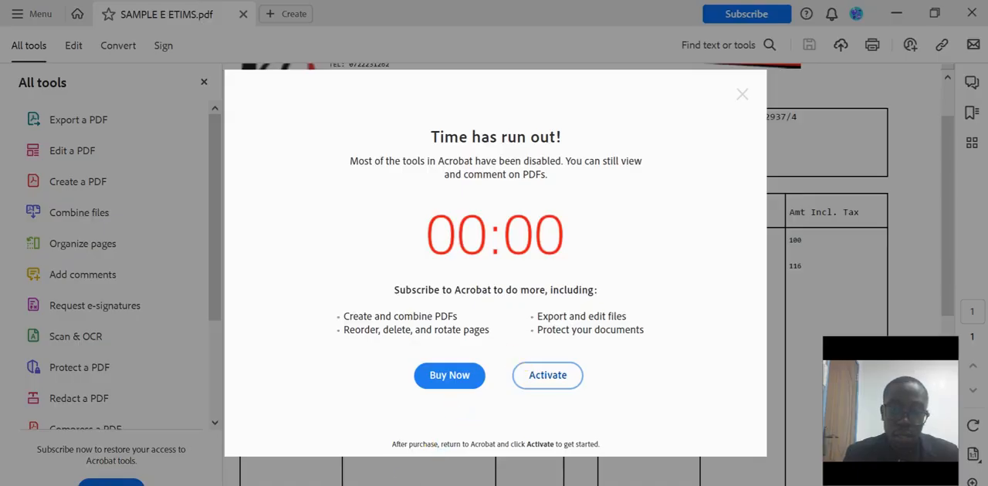
{"action": "left_click", "coordinate": [548, 375]}
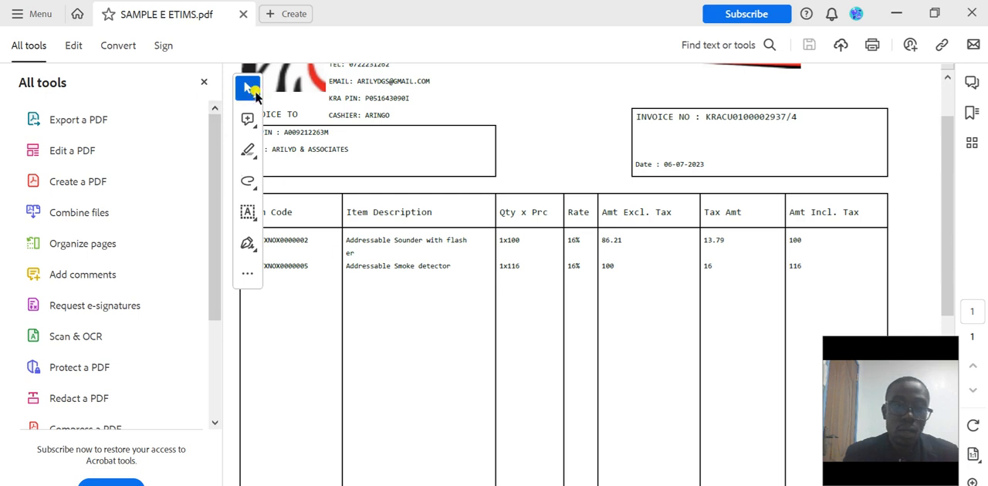
{"action": "left_click", "coordinate": [251, 90]}
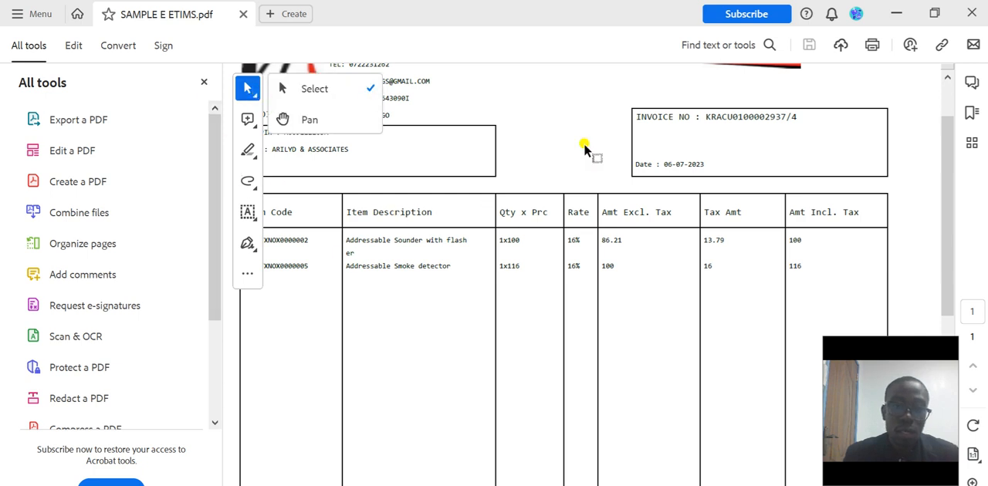
{"action": "left_click", "coordinate": [453, 93]}
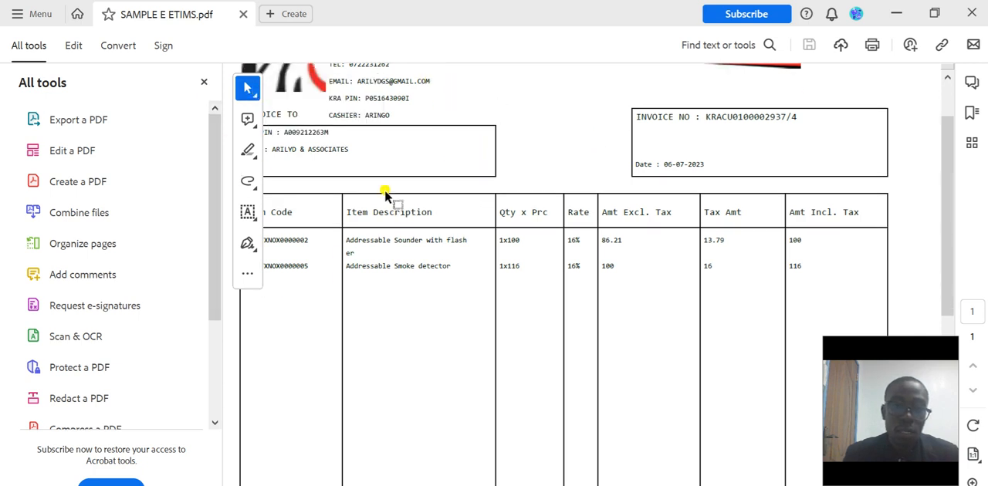
{"action": "left_click", "coordinate": [203, 81]}
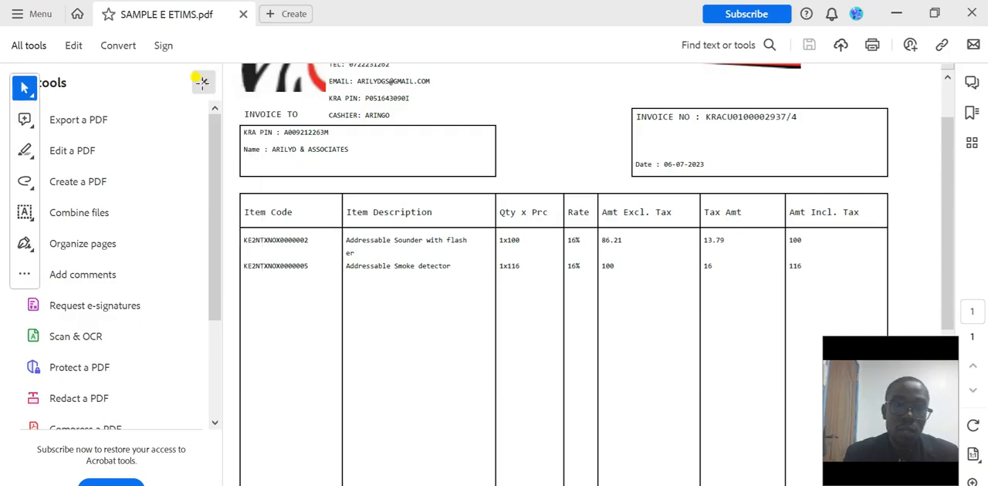
Examine the printed invoice from the company and customer details through the item lines to the SCU information and tax summary
{"action": "scroll", "coordinate": [364, 260], "scroll_direction": "up", "scroll_amount": 2}
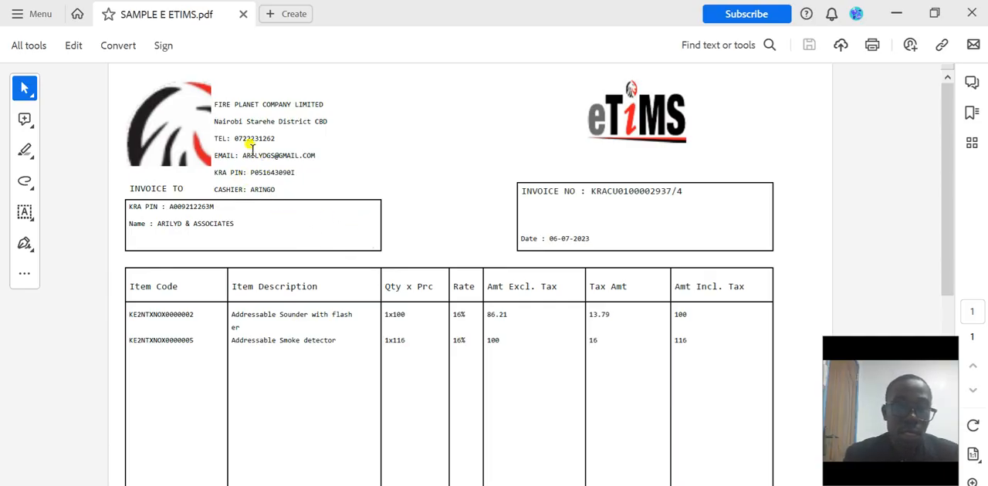
{"action": "scroll", "coordinate": [252, 142], "scroll_direction": "down", "scroll_amount": 1}
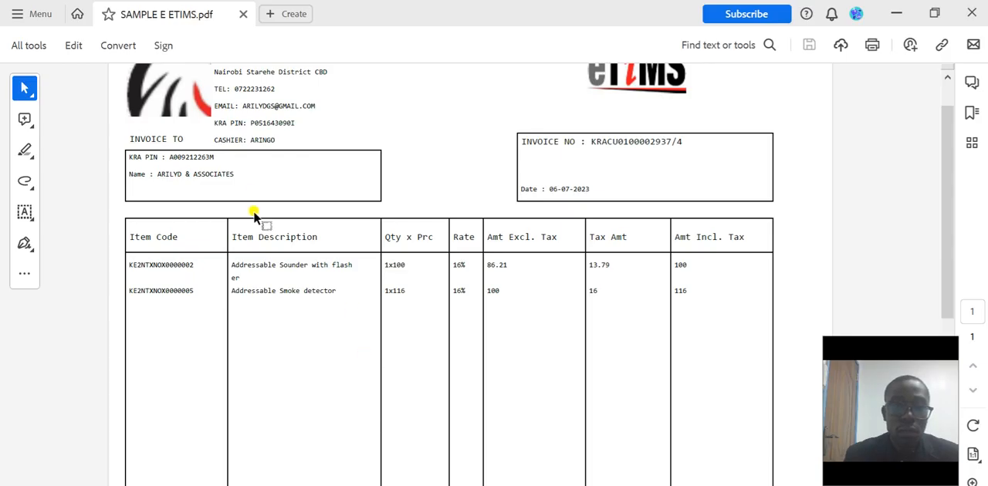
{"action": "scroll", "coordinate": [297, 224], "scroll_direction": "down", "scroll_amount": 1}
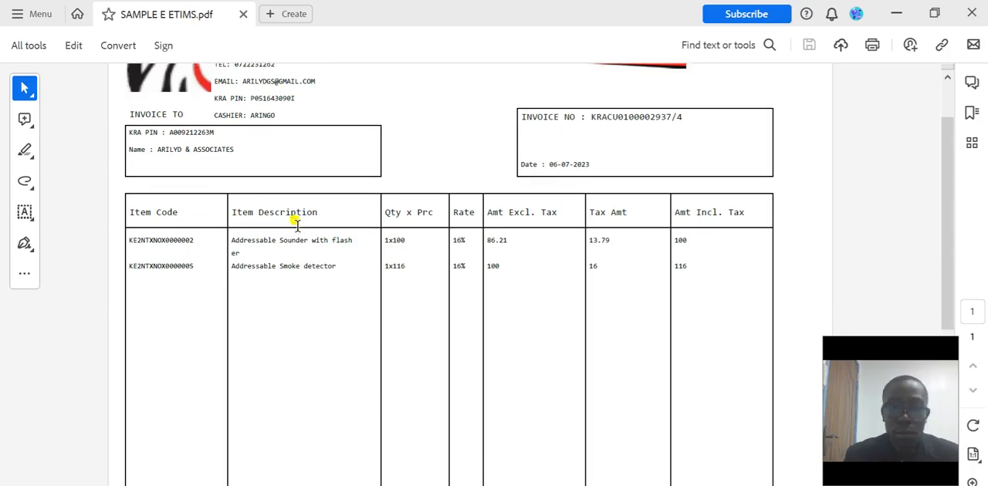
{"action": "scroll", "coordinate": [296, 224], "scroll_direction": "down", "scroll_amount": 1}
{"action": "scroll", "coordinate": [296, 224], "scroll_direction": "down", "scroll_amount": 3}
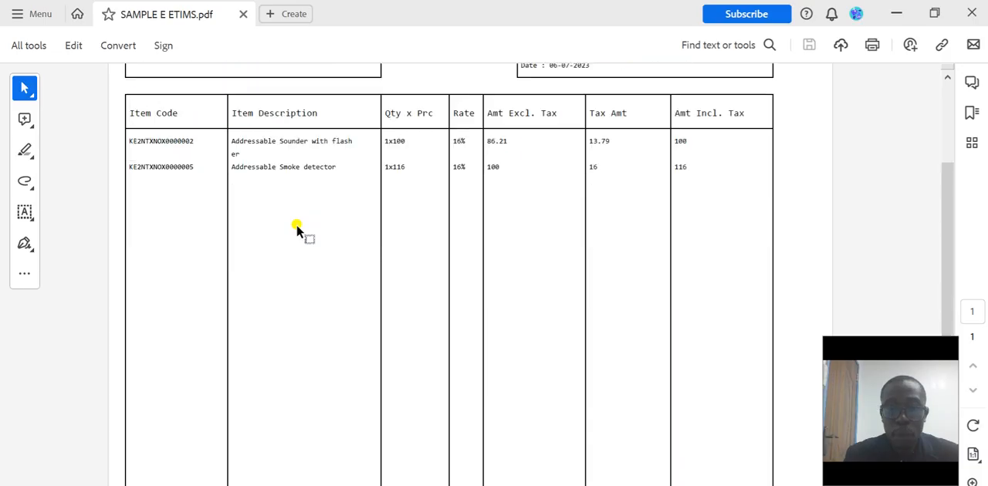
{"action": "scroll", "coordinate": [297, 228], "scroll_direction": "up", "scroll_amount": 3}
{"action": "scroll", "coordinate": [296, 230], "scroll_direction": "down", "scroll_amount": 8}
{"action": "scroll", "coordinate": [297, 230], "scroll_direction": "down", "scroll_amount": 5}
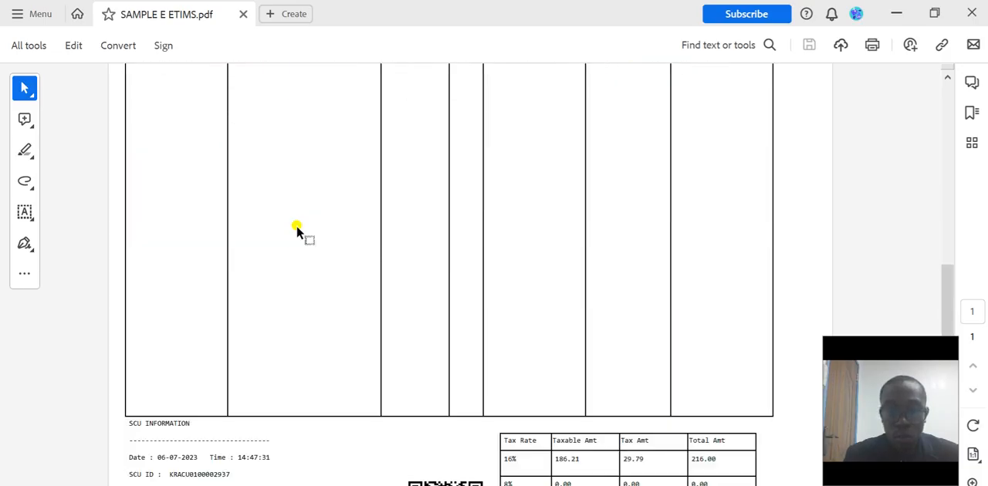
{"action": "scroll", "coordinate": [296, 230], "scroll_direction": "up", "scroll_amount": 1}
{"action": "scroll", "coordinate": [297, 230], "scroll_direction": "down", "scroll_amount": 1}
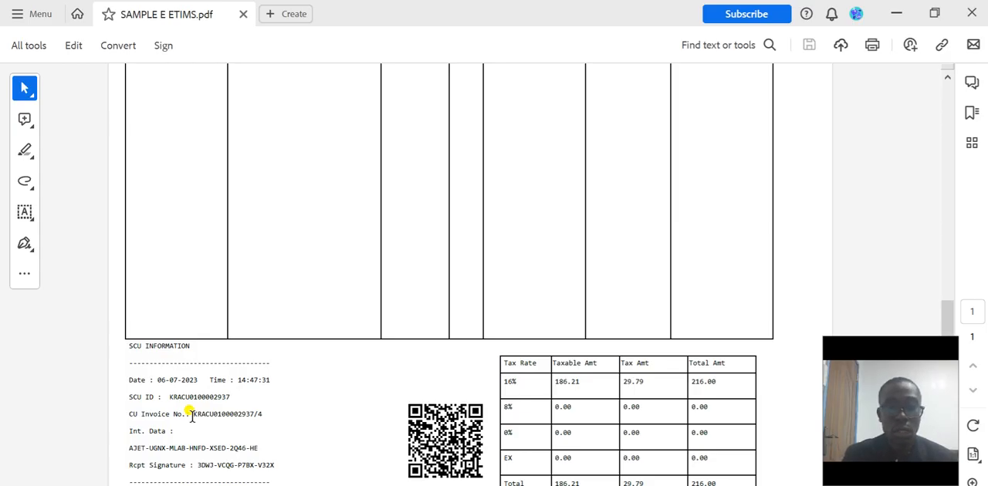
Review the invoice's item lines again and compare them with the QR code and tax breakdown at the page's end
{"action": "scroll", "coordinate": [299, 313], "scroll_direction": "up", "scroll_amount": 5}
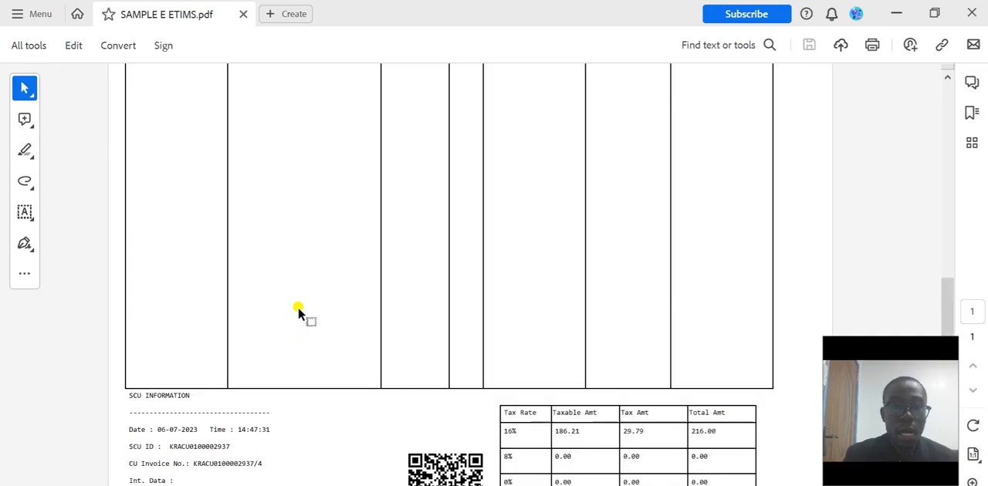
{"action": "scroll", "coordinate": [300, 313], "scroll_direction": "up", "scroll_amount": 2}
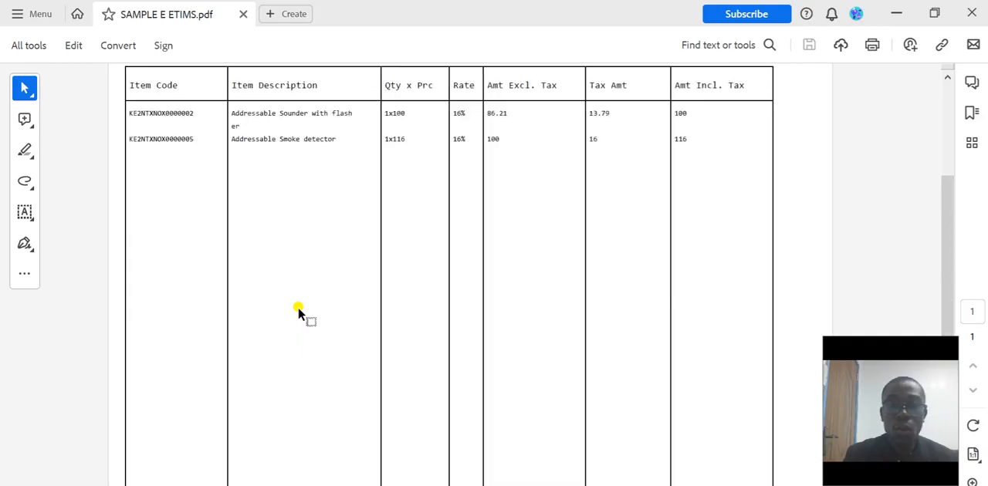
{"action": "scroll", "coordinate": [299, 312], "scroll_direction": "up", "scroll_amount": 1}
{"action": "scroll", "coordinate": [300, 313], "scroll_direction": "up", "scroll_amount": 2}
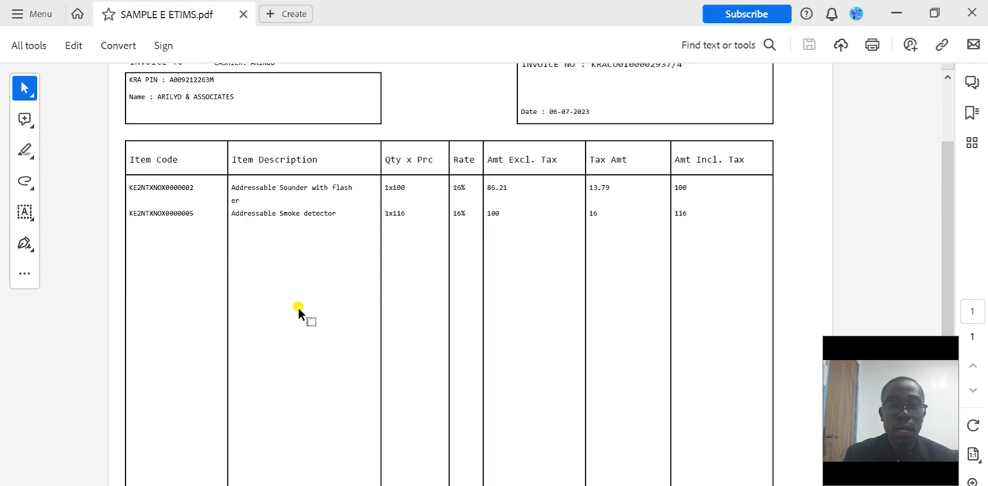
{"action": "scroll", "coordinate": [494, 241], "scroll_direction": "down", "scroll_amount": 10}
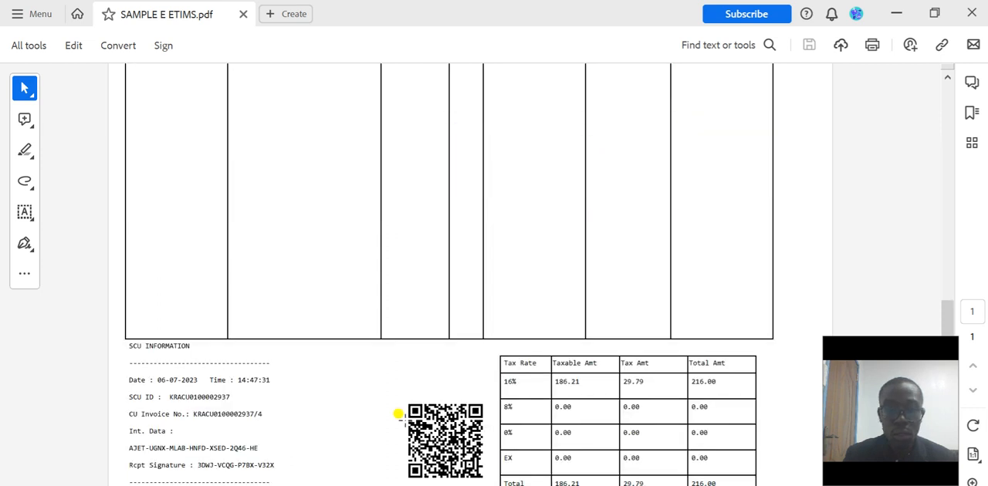
{"action": "scroll", "coordinate": [401, 391], "scroll_direction": "up", "scroll_amount": 5}
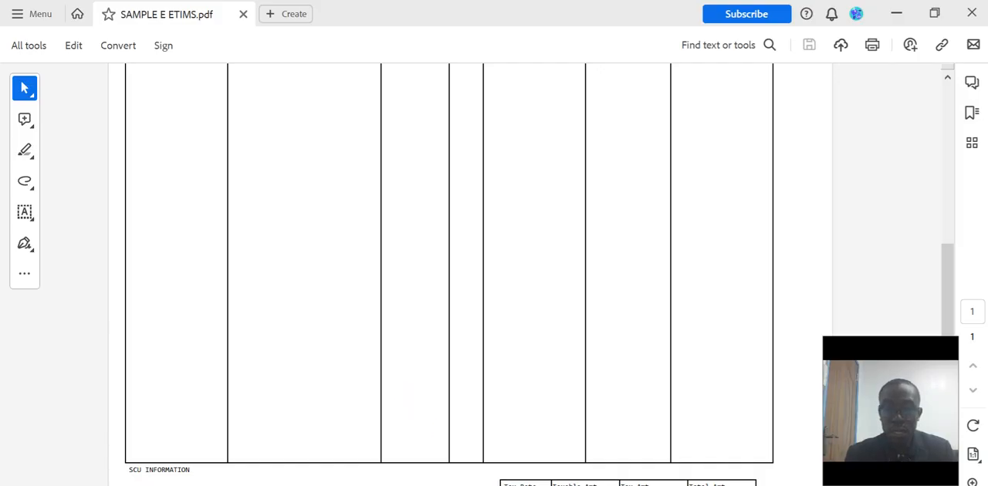
Switch back to eTIMS and close Sales Management
{"action": "key", "text": "alt+Tab"}
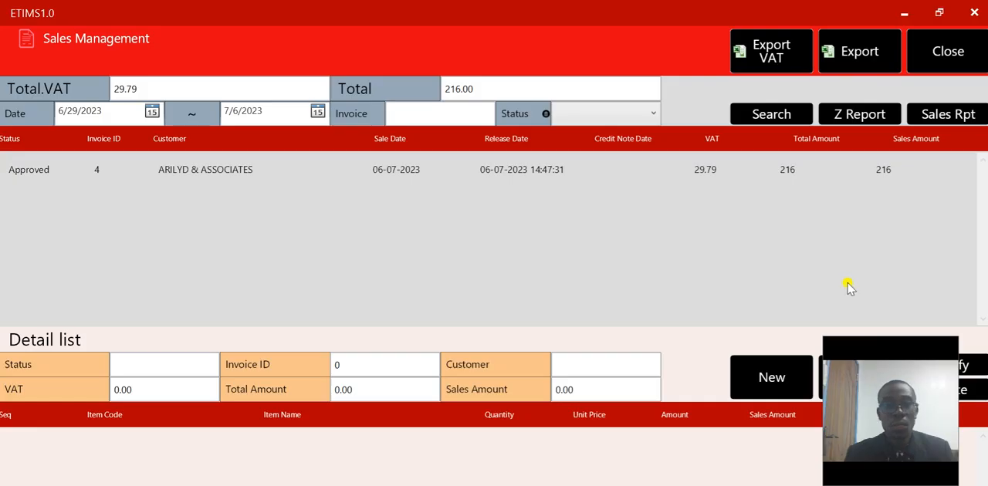
{"action": "left_click", "coordinate": [950, 54]}
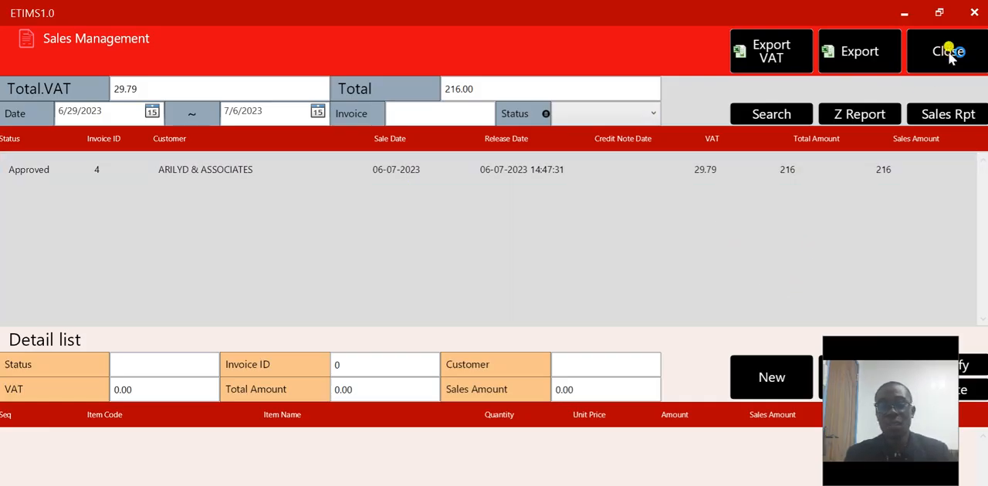